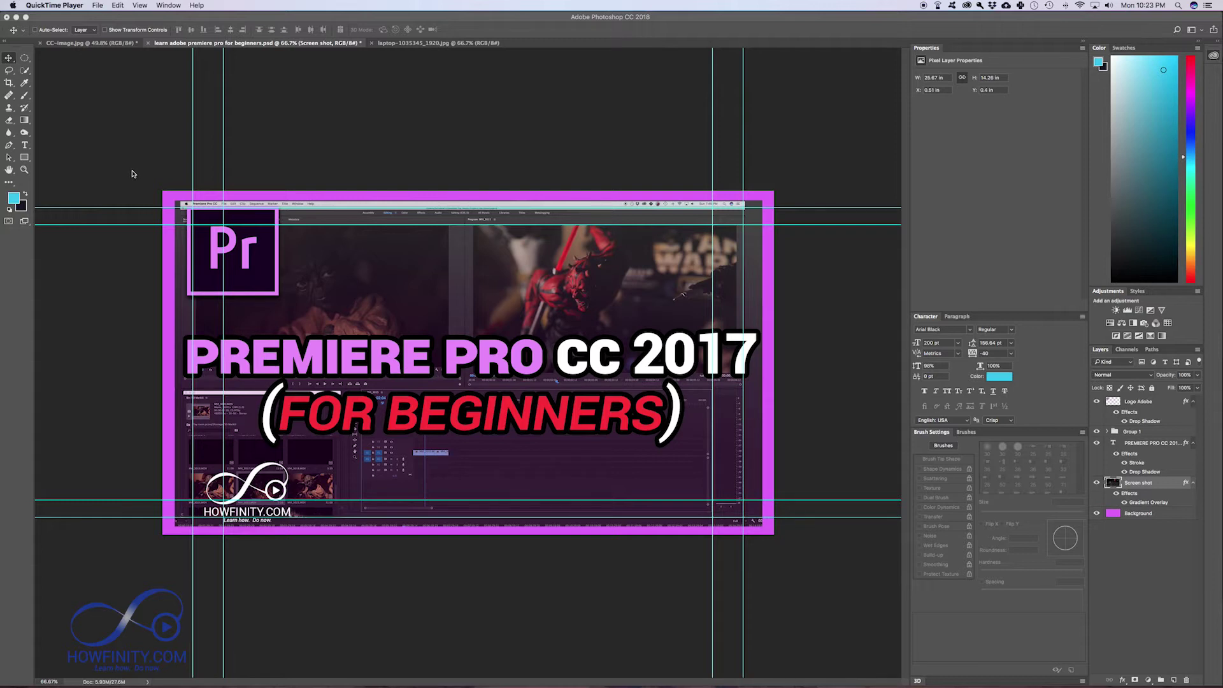
- Bring Photoshop in front of QuickTime Player, showing the Premiere Pro thumbnail design
left_click(136, 160)
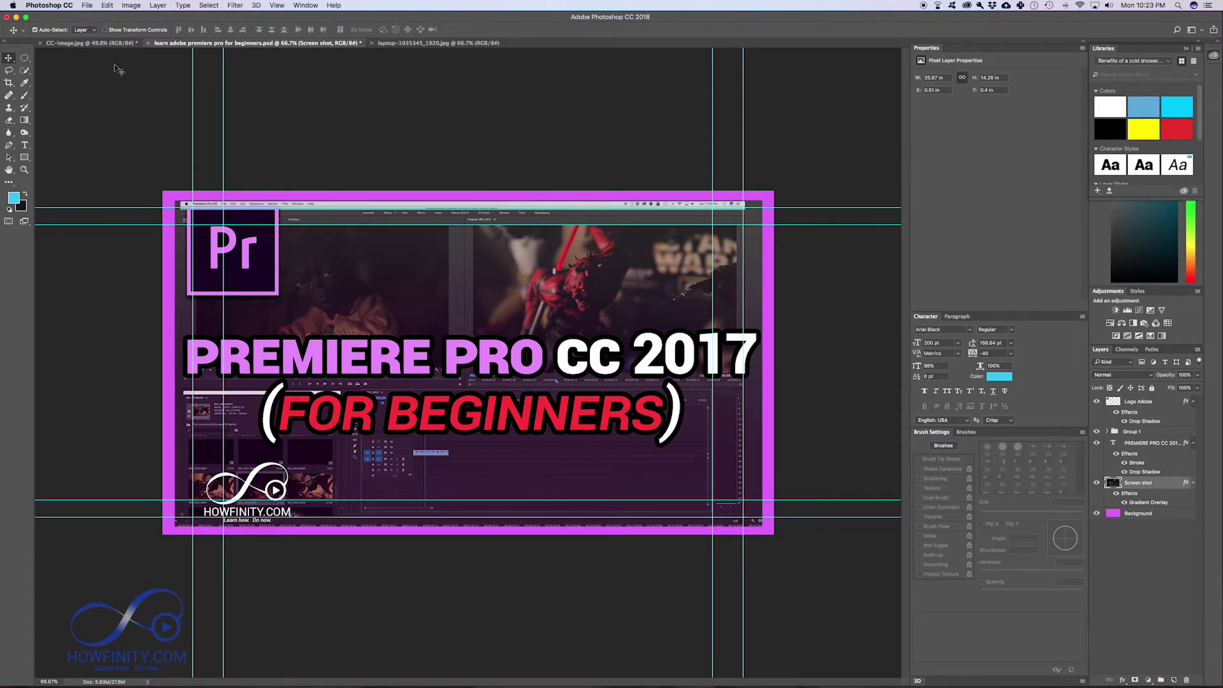
left_click(86, 5)
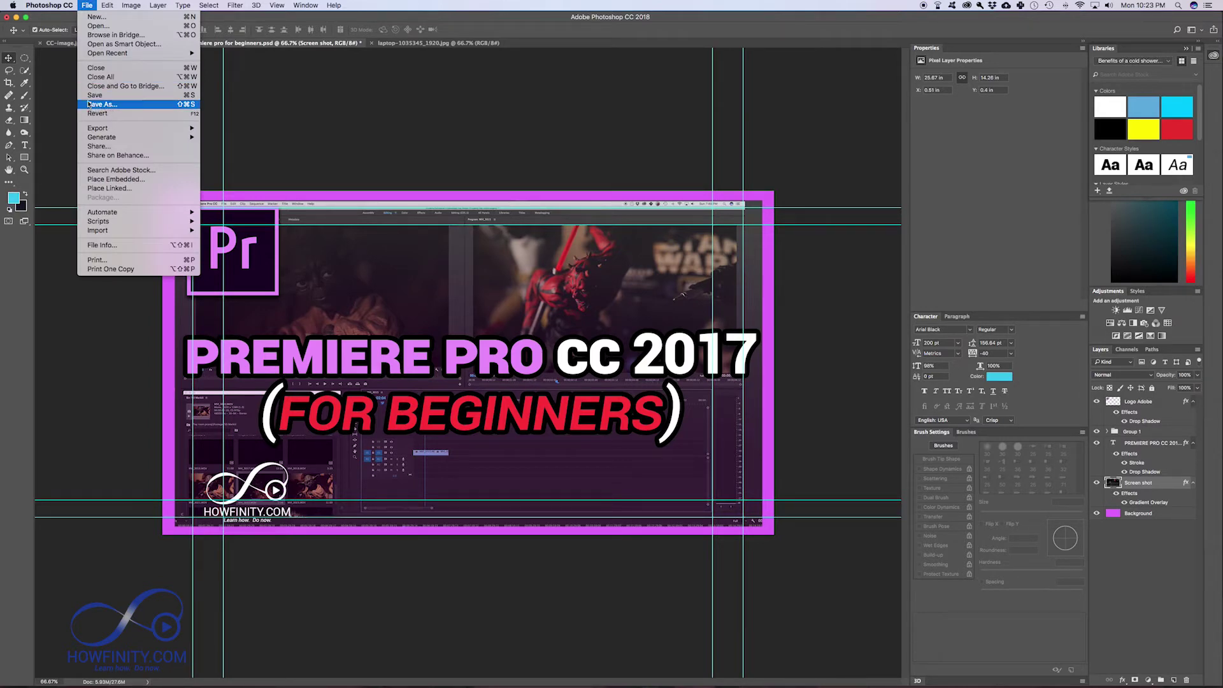
- Save the thumbnail with JPEG format into the 'Photoshop for beginners' folder
left_click(288, 213)
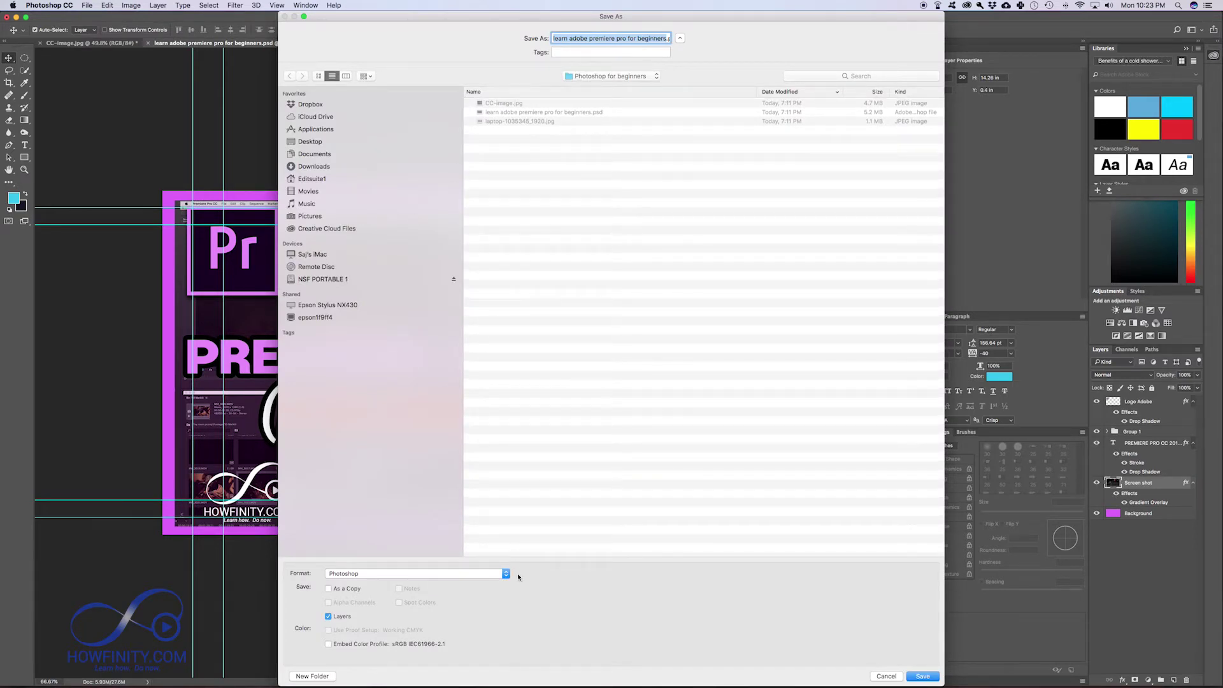
left_click(497, 575)
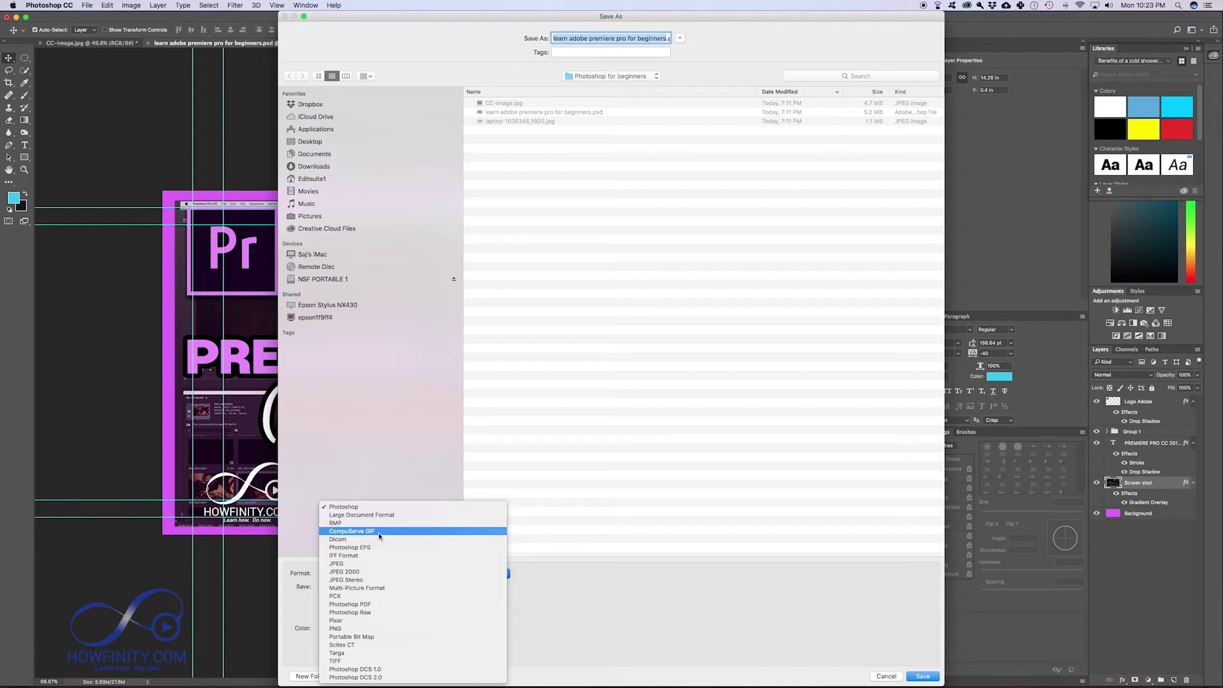
left_click(336, 564)
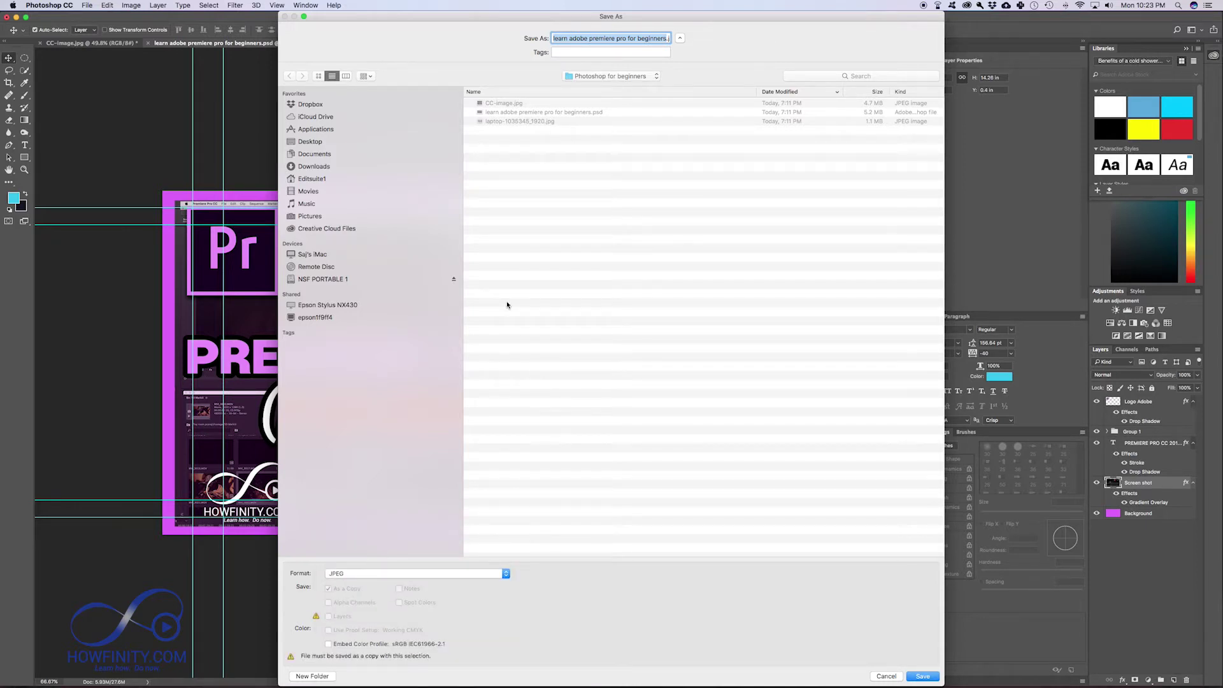
left_click(924, 676)
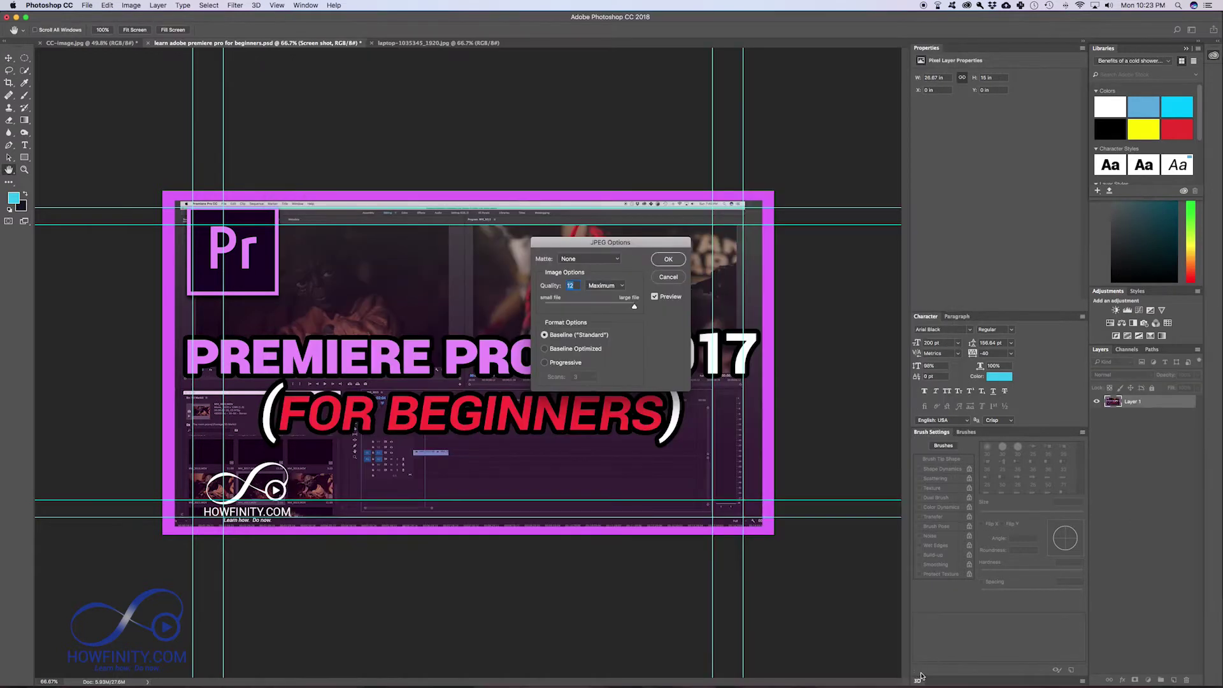
- Compare JPEG quality 10 against 12, then save at quality 12 (Maximum), Baseline
left_click_drag(606, 244, 419, 236)
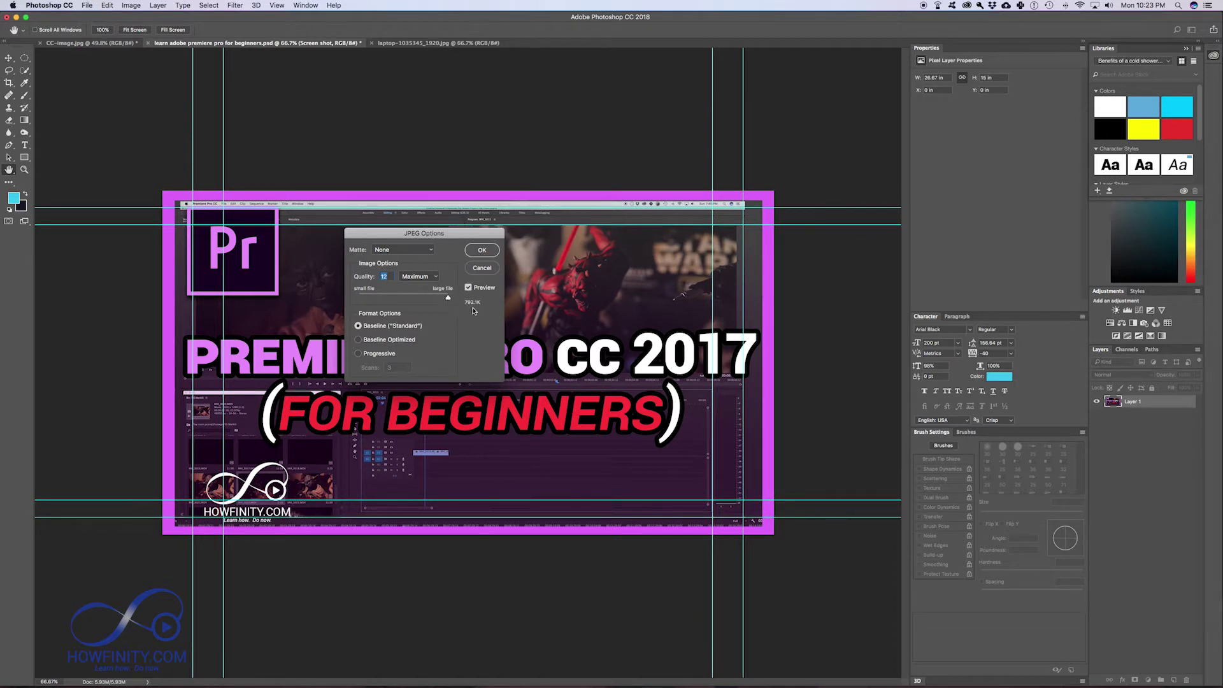
left_click_drag(448, 300, 436, 299)
left_click_drag(436, 298, 448, 298)
left_click_drag(438, 228, 445, 220)
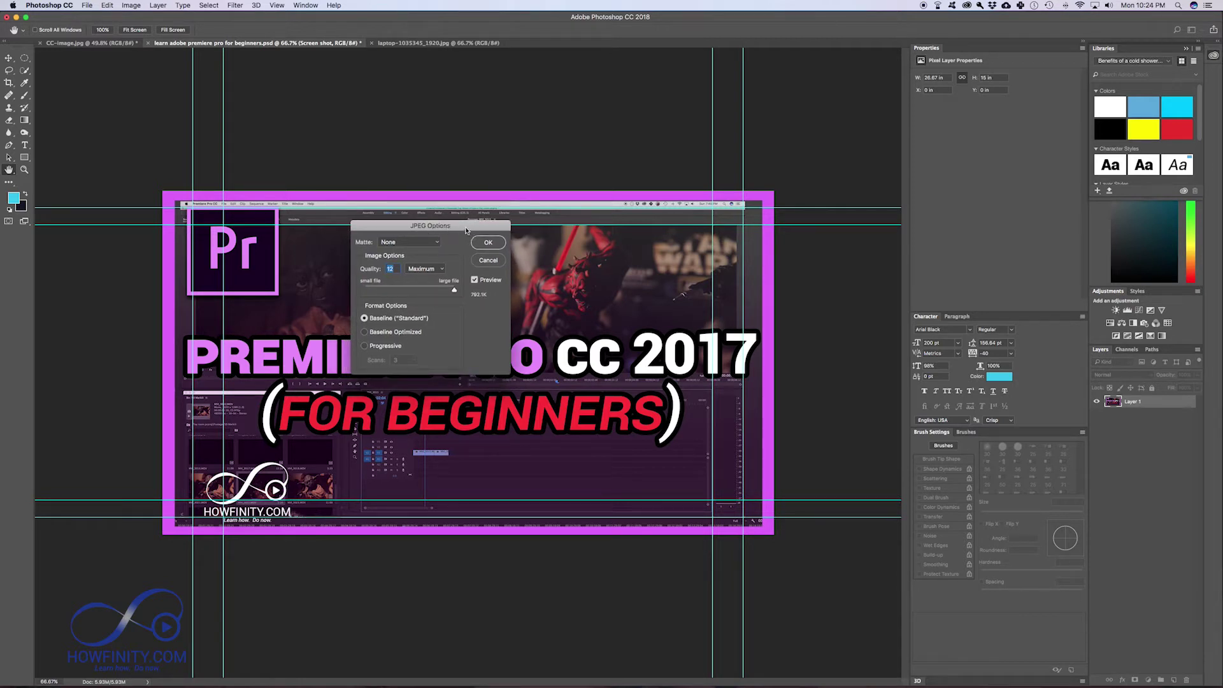
left_click(495, 243)
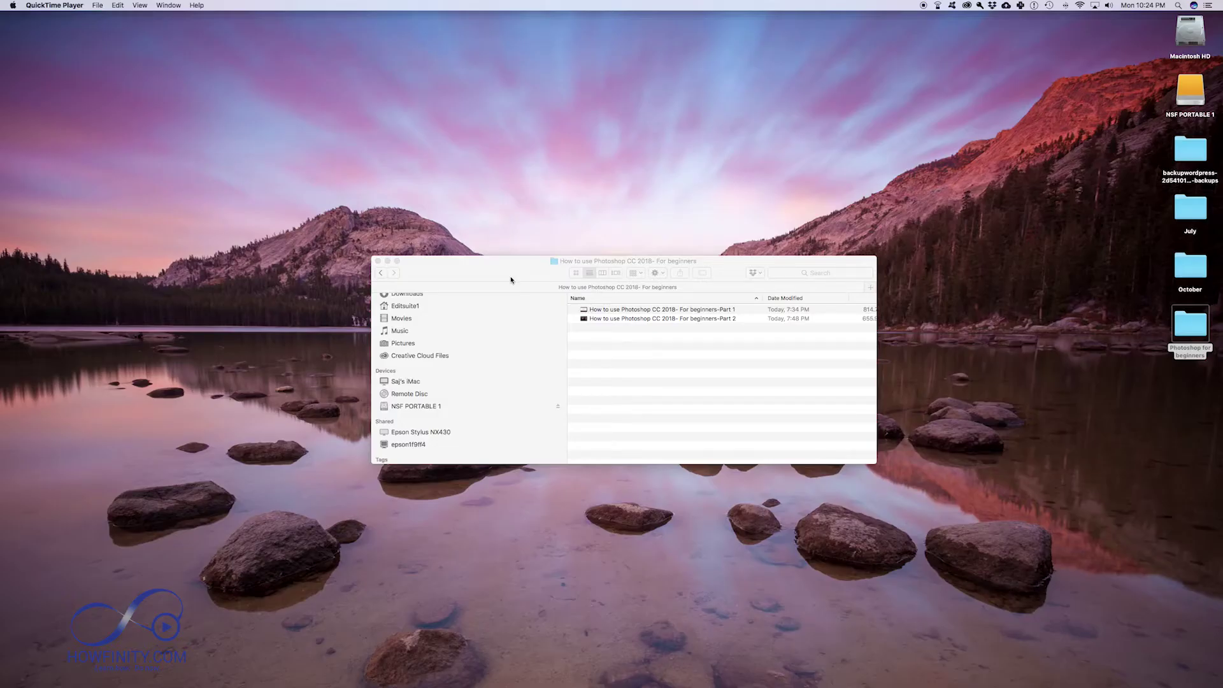
- Preview the new 816 KB JPEG in the date-sorted Photoshop for beginners folder, then return to Photoshop
left_click(510, 276)
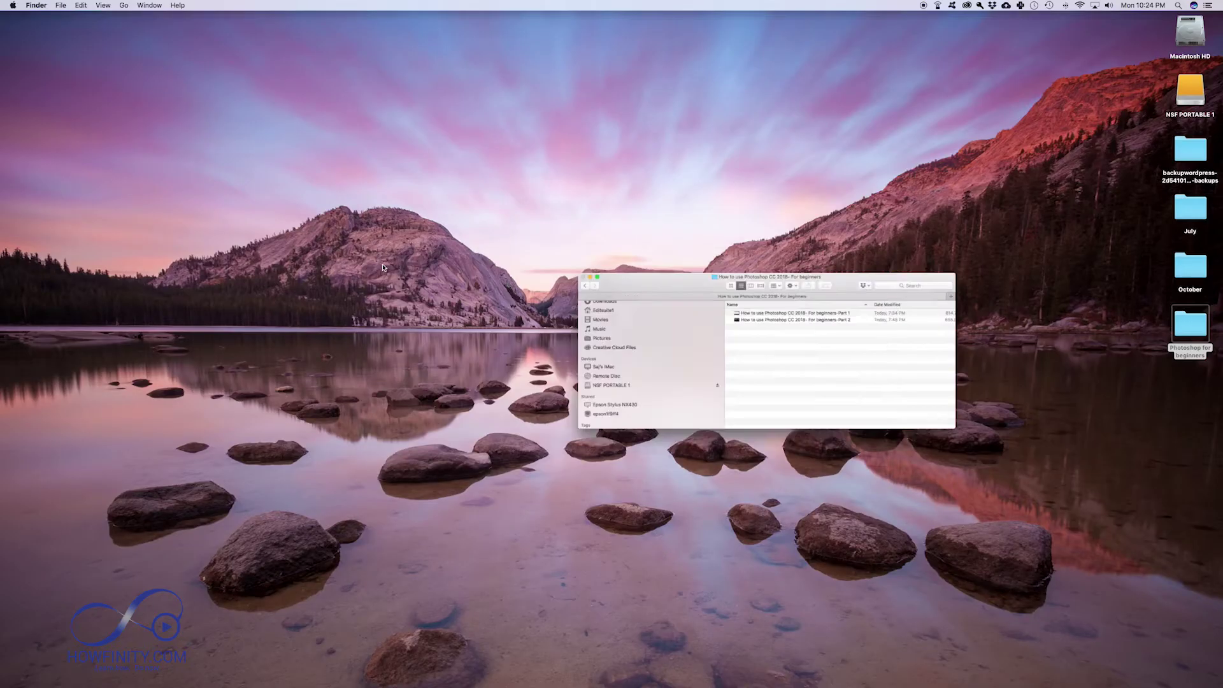
double_click(1190, 325)
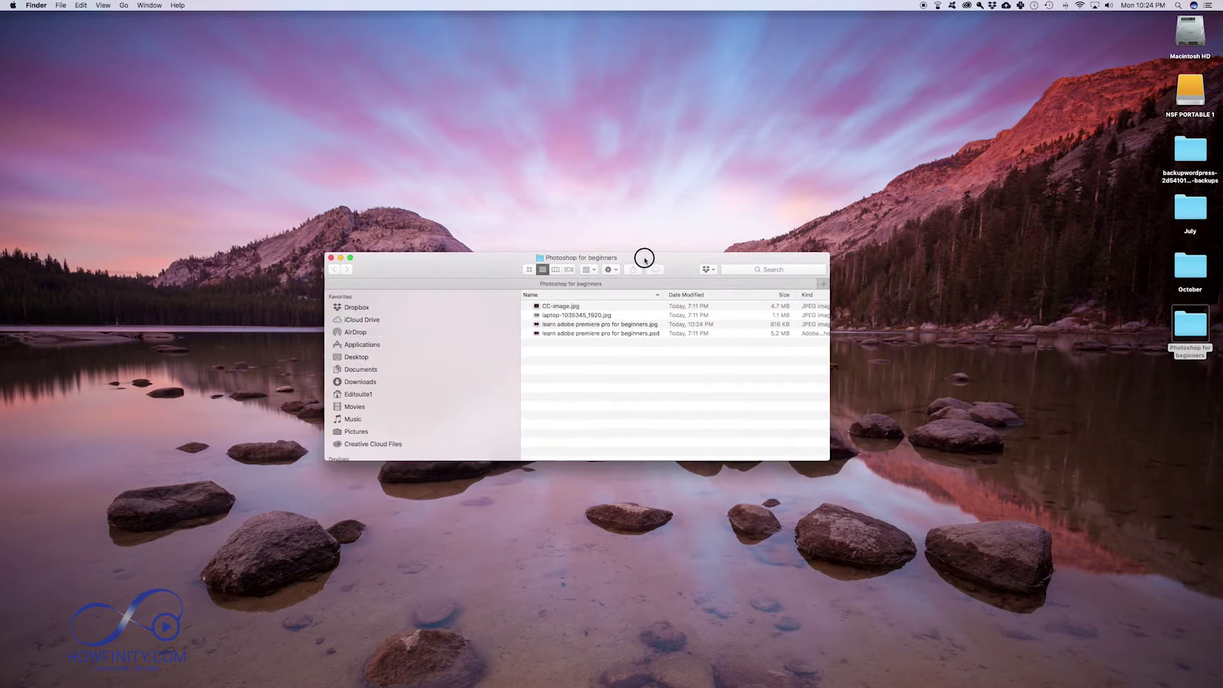
left_click(640, 290)
left_click(559, 302)
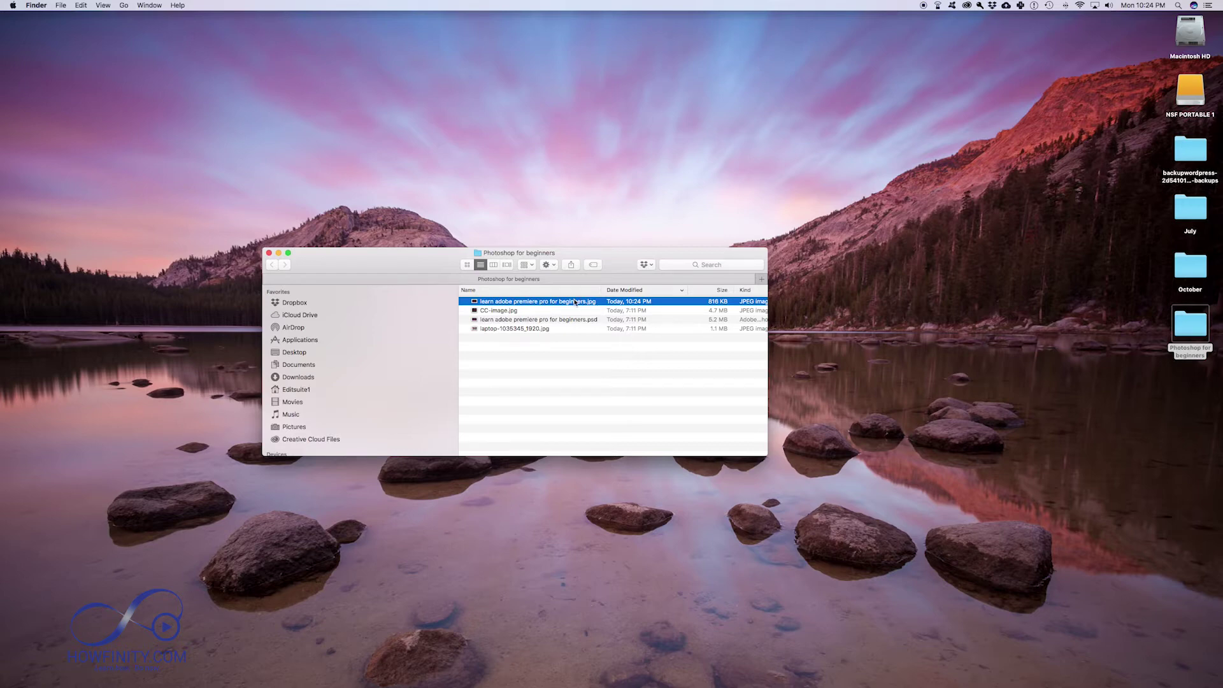
key("space")
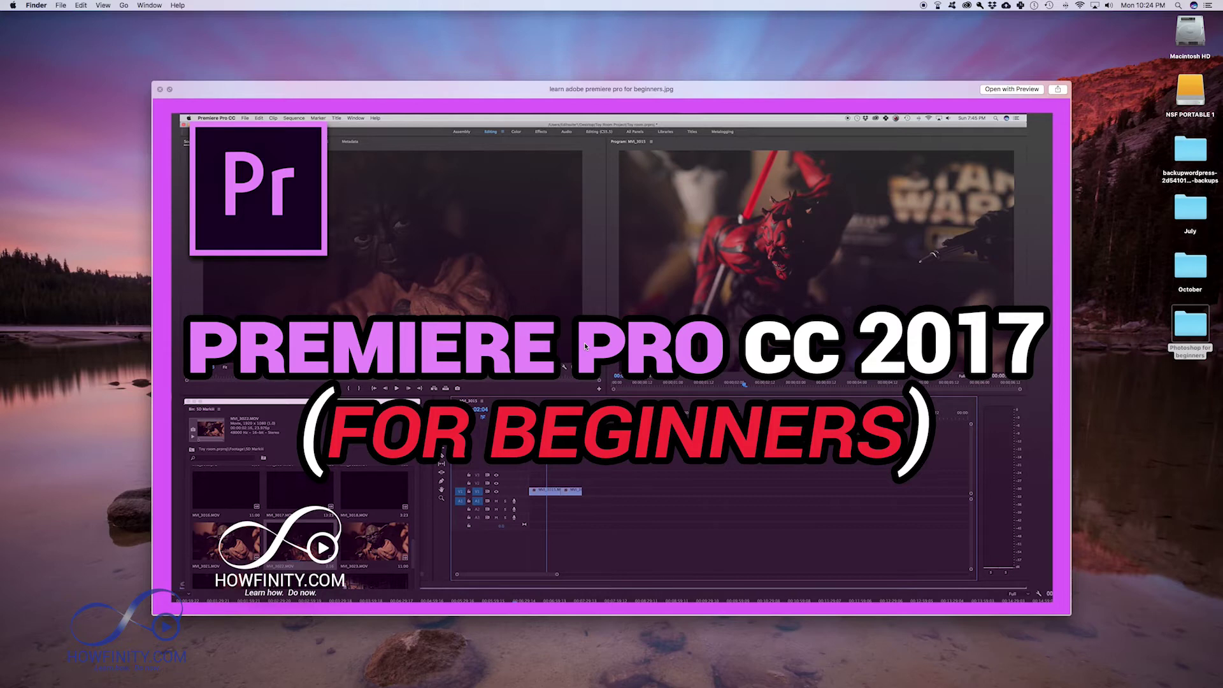
key("space")
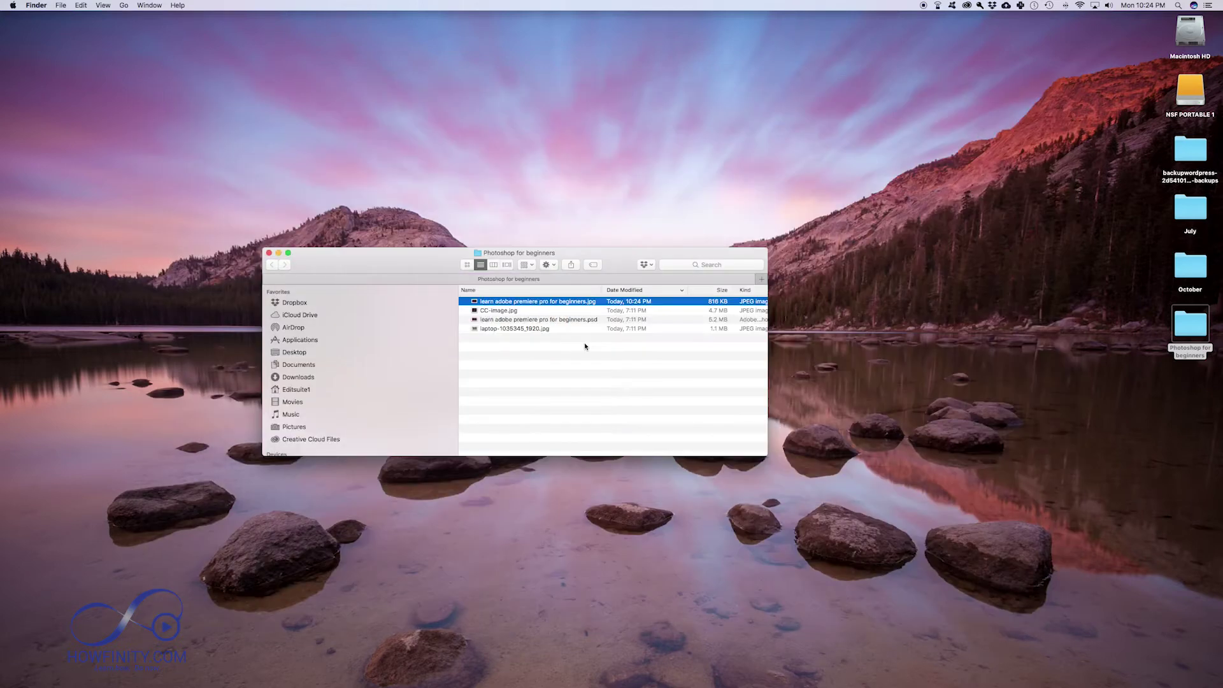
key("super+Tab")
key("super+Tab")
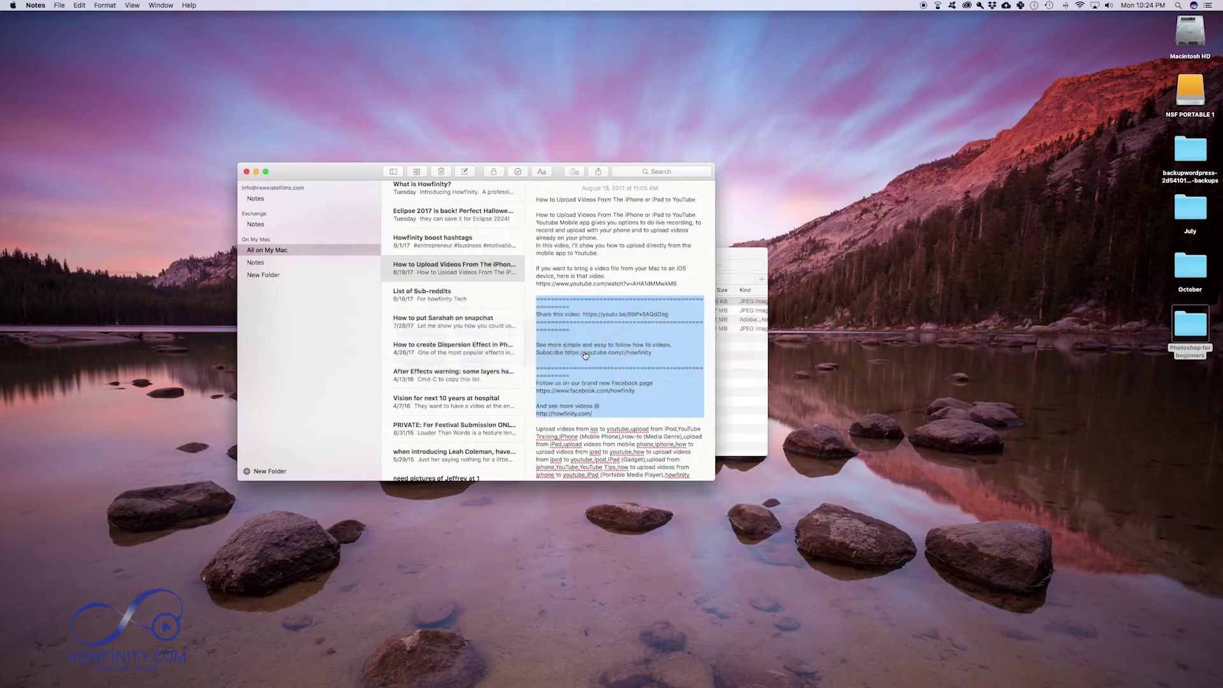
key("super+Tab")
key("super+Tab")
key("super+Tab")
left_click(86, 5)
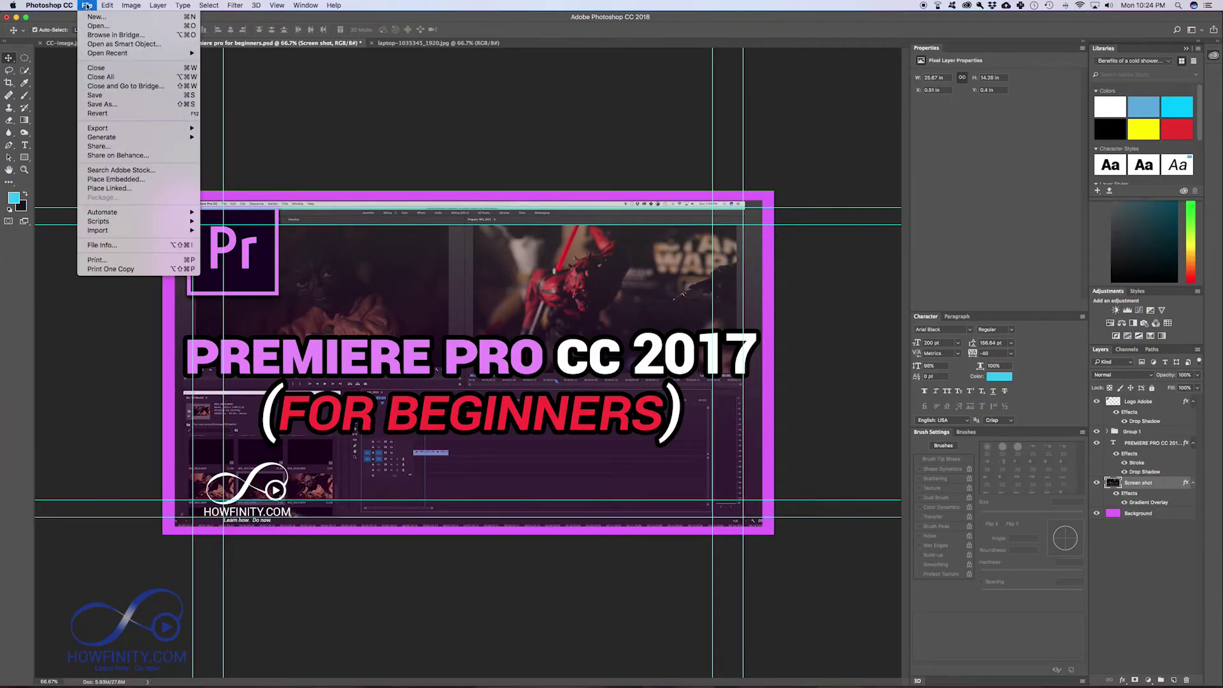
left_click(102, 104)
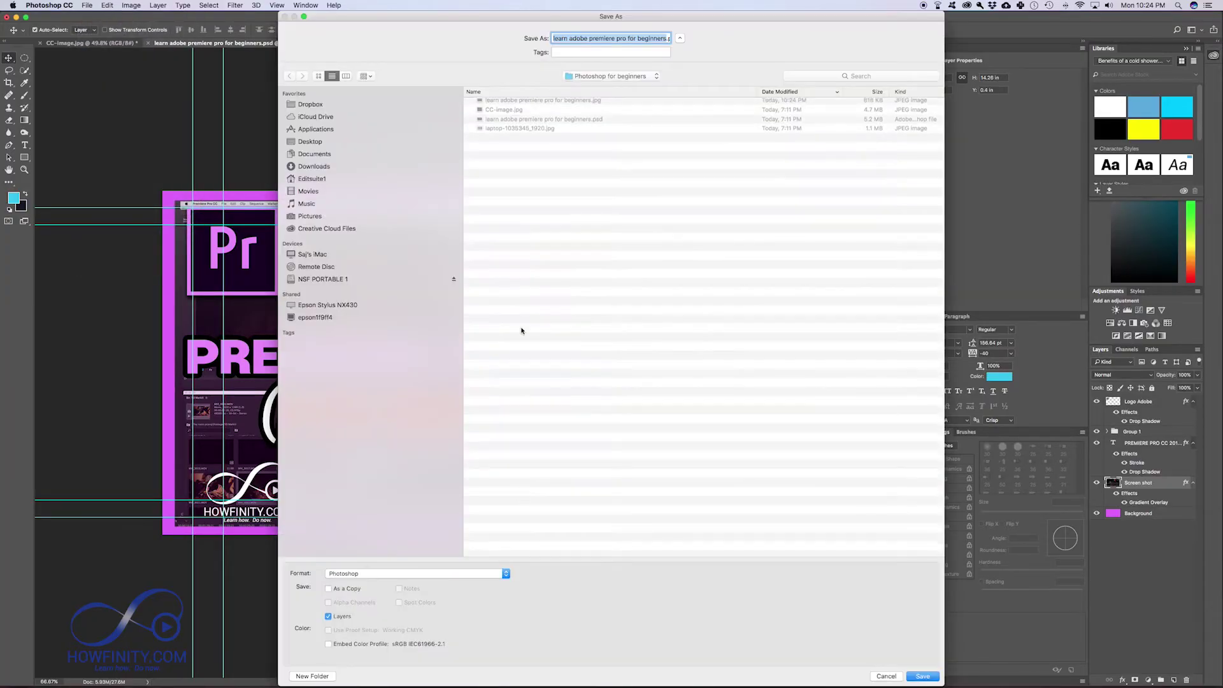
left_click(419, 575)
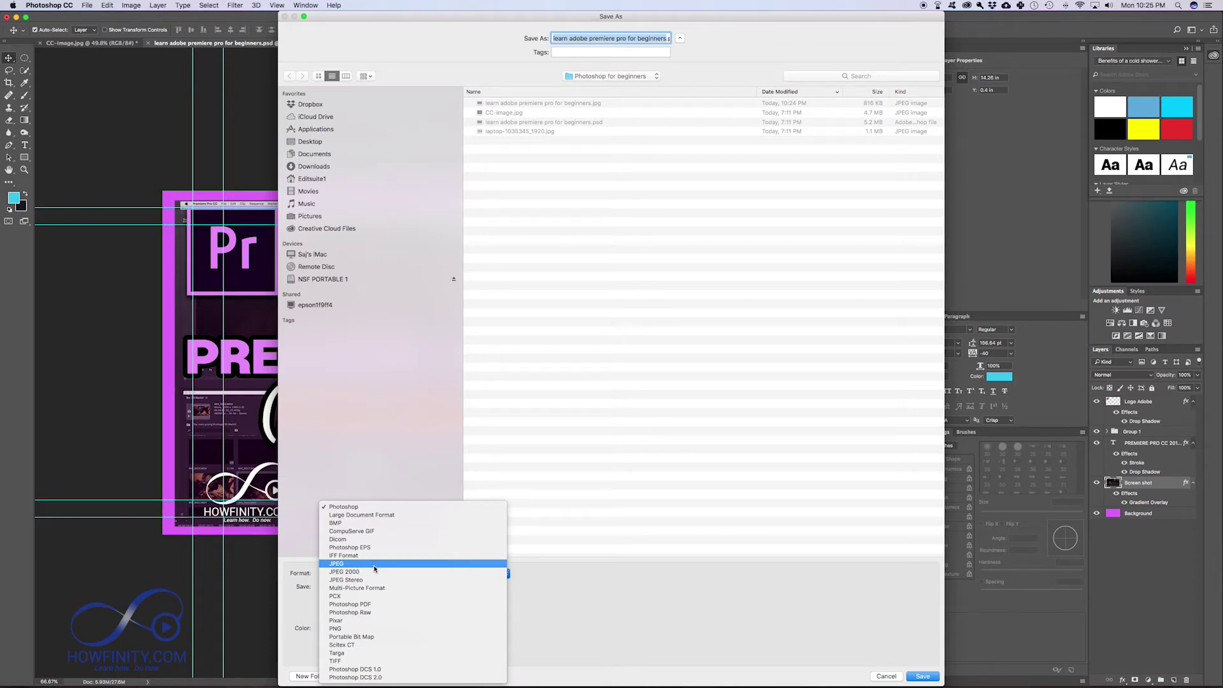
left_click(352, 508)
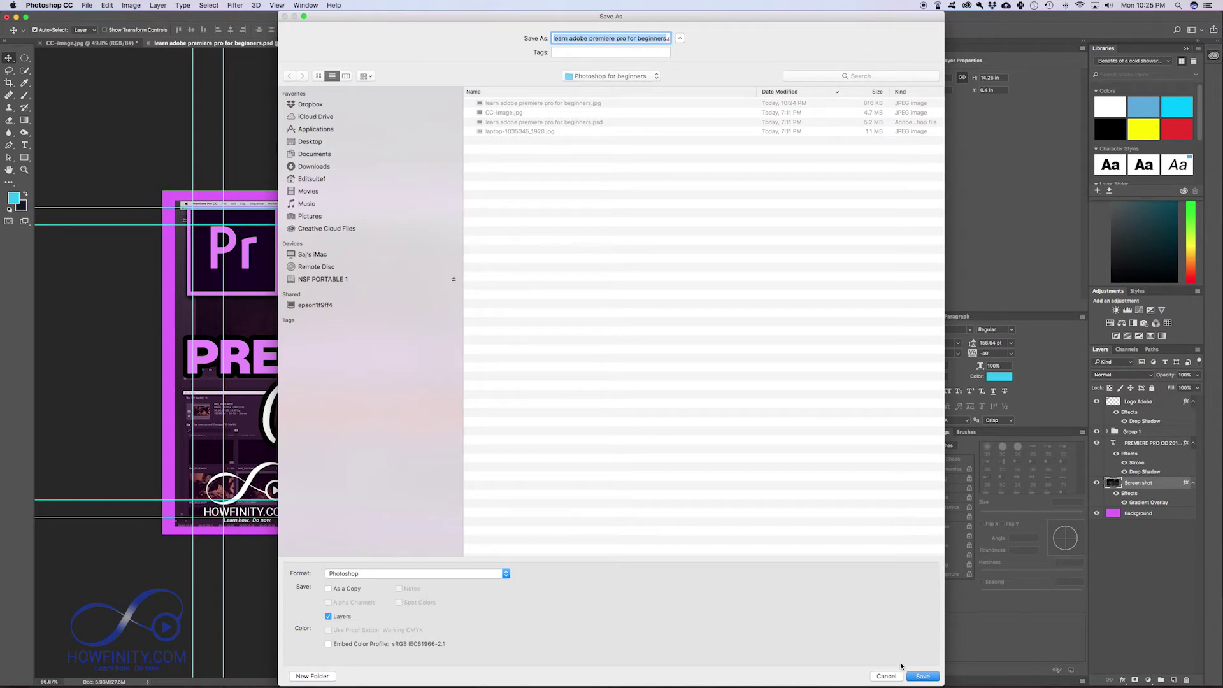
left_click(887, 675)
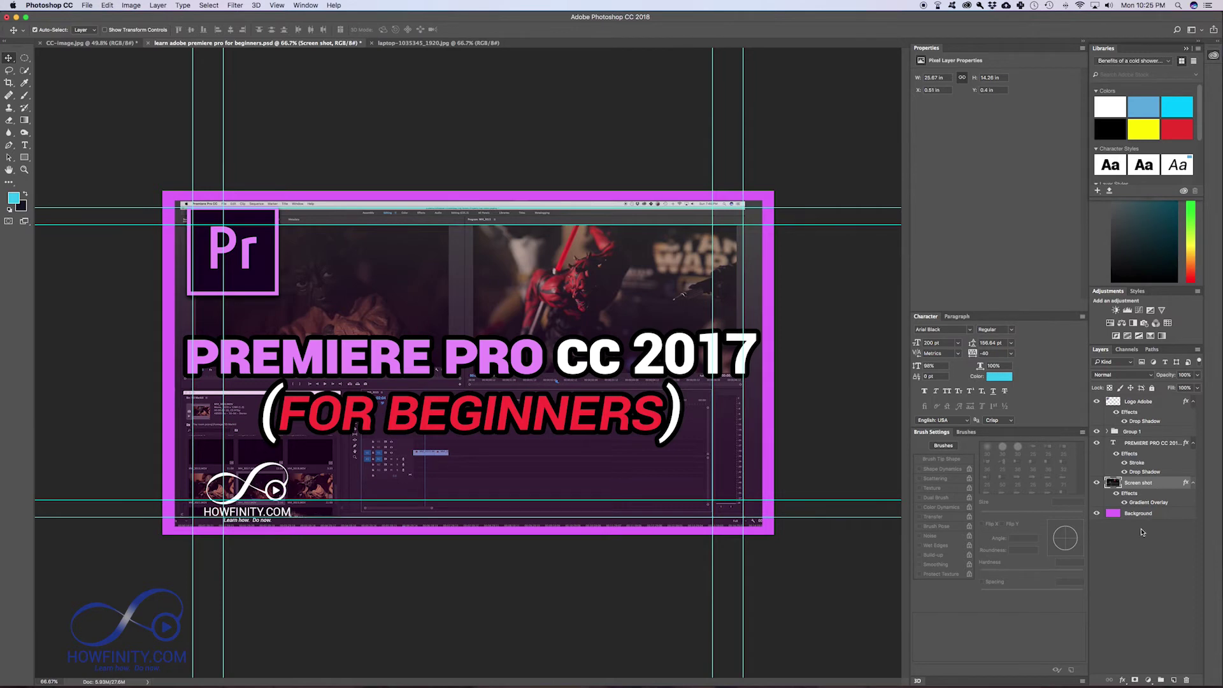
- Reopen the layered PSD from Finder and briefly open then close the saved JPEG
key("super+Tab")
key("super+Tab")
key("super+Tab")
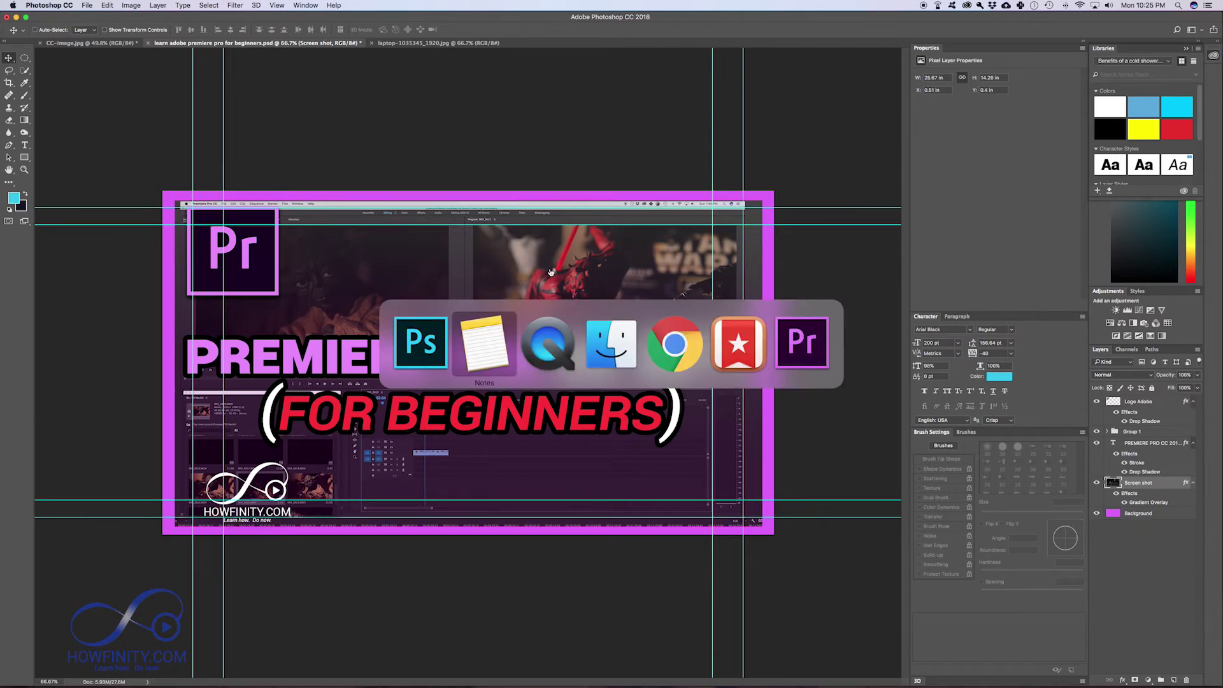
double_click(538, 320)
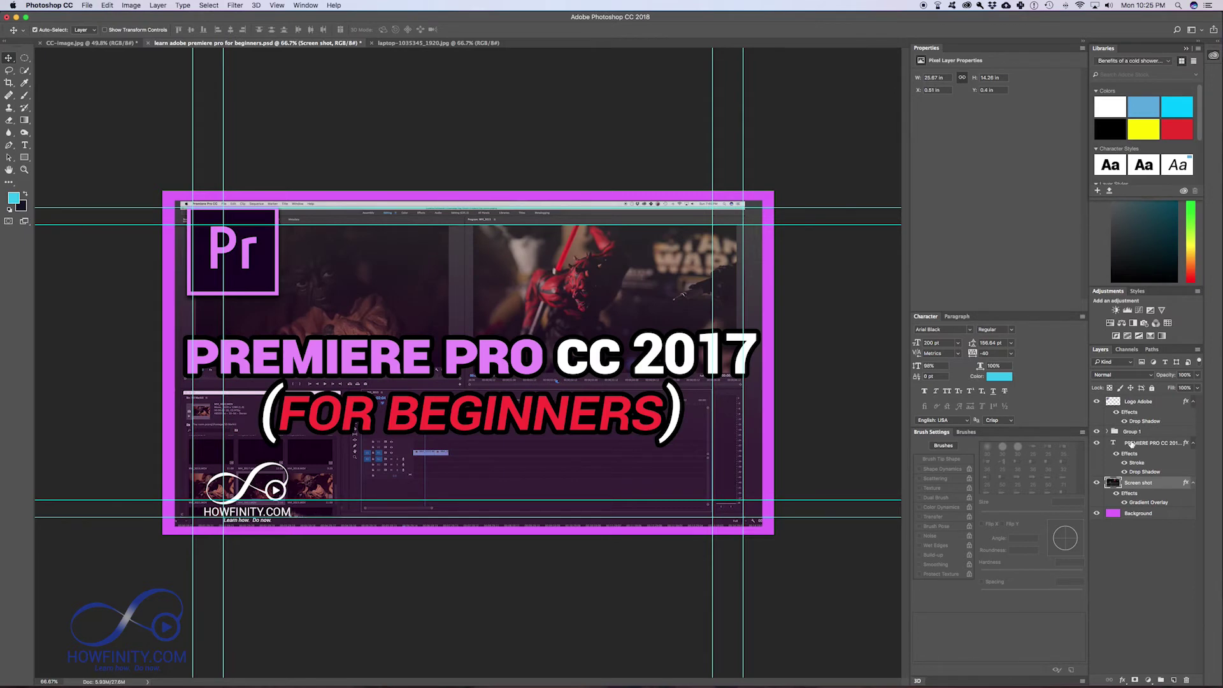
key("super+Tab")
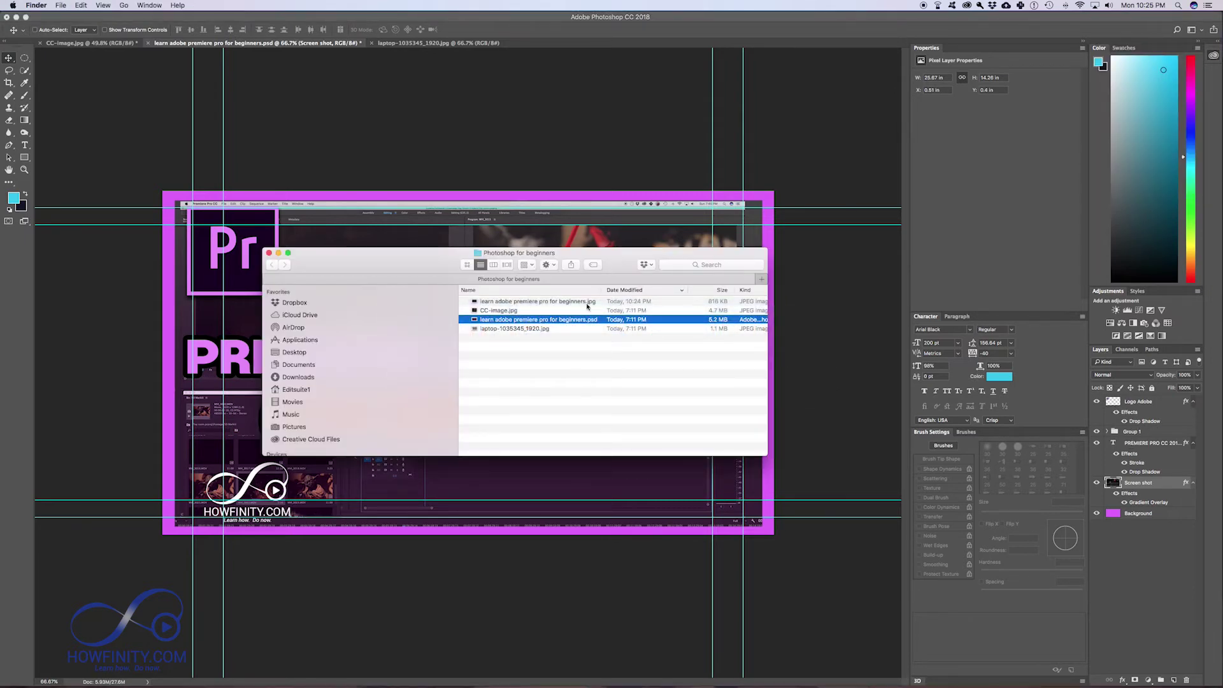
double_click(572, 302)
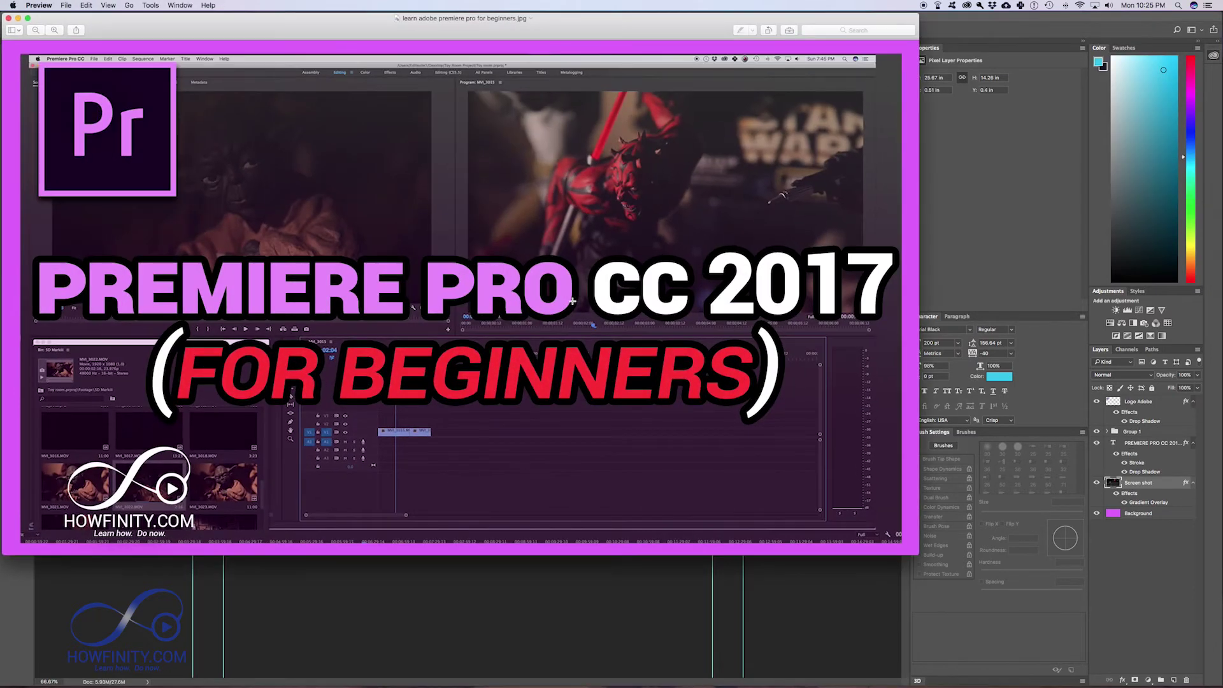
key("super+w")
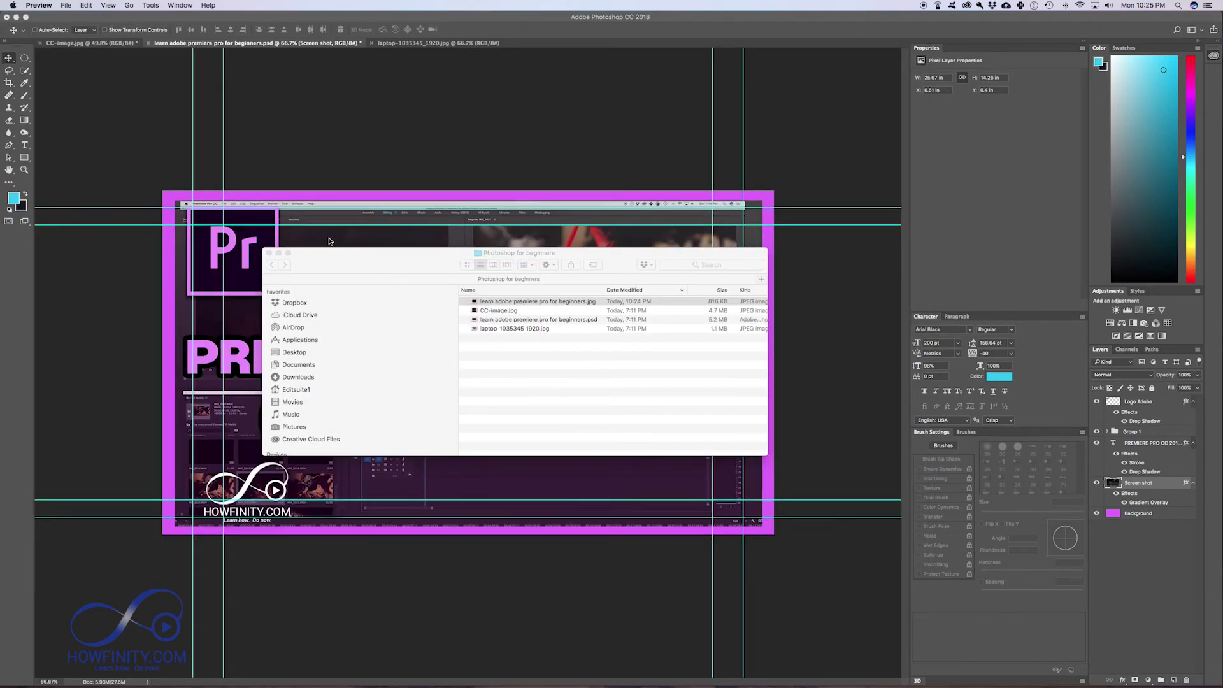
- Open 'learn adobe premiere pro for beginners.jpg' in Adobe Photoshop CC 2018 via Open With
left_click(511, 303)
right_click(510, 303)
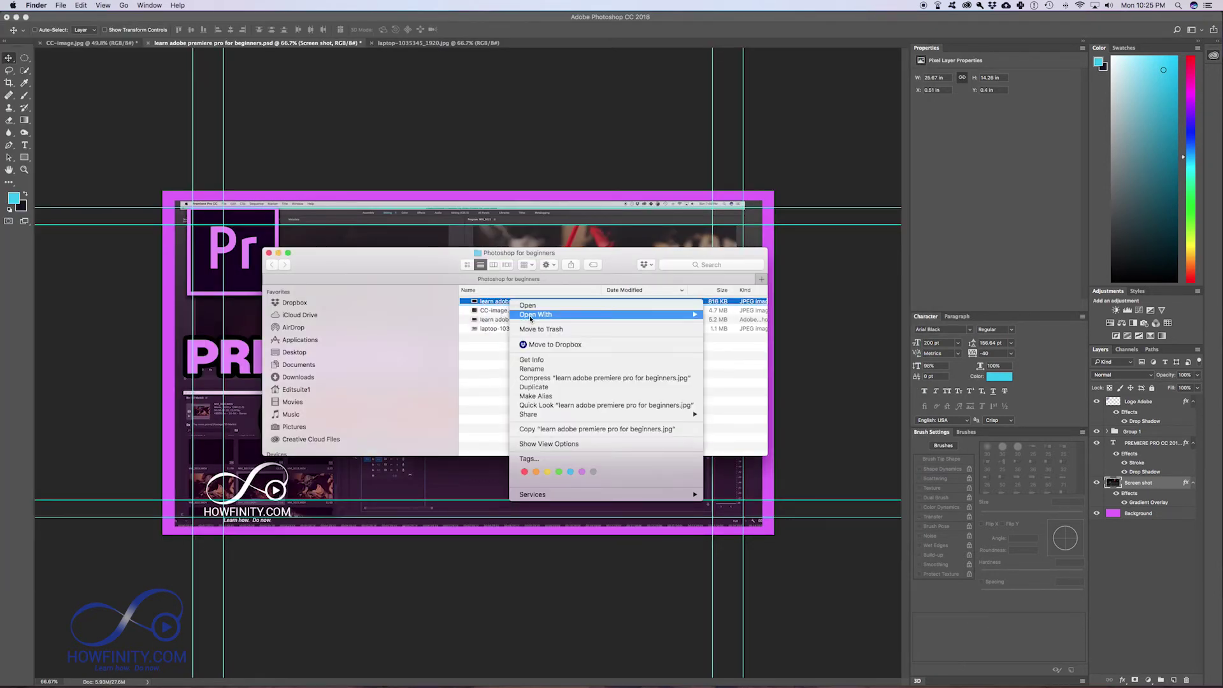
mouse_move(529, 312)
left_click(739, 338)
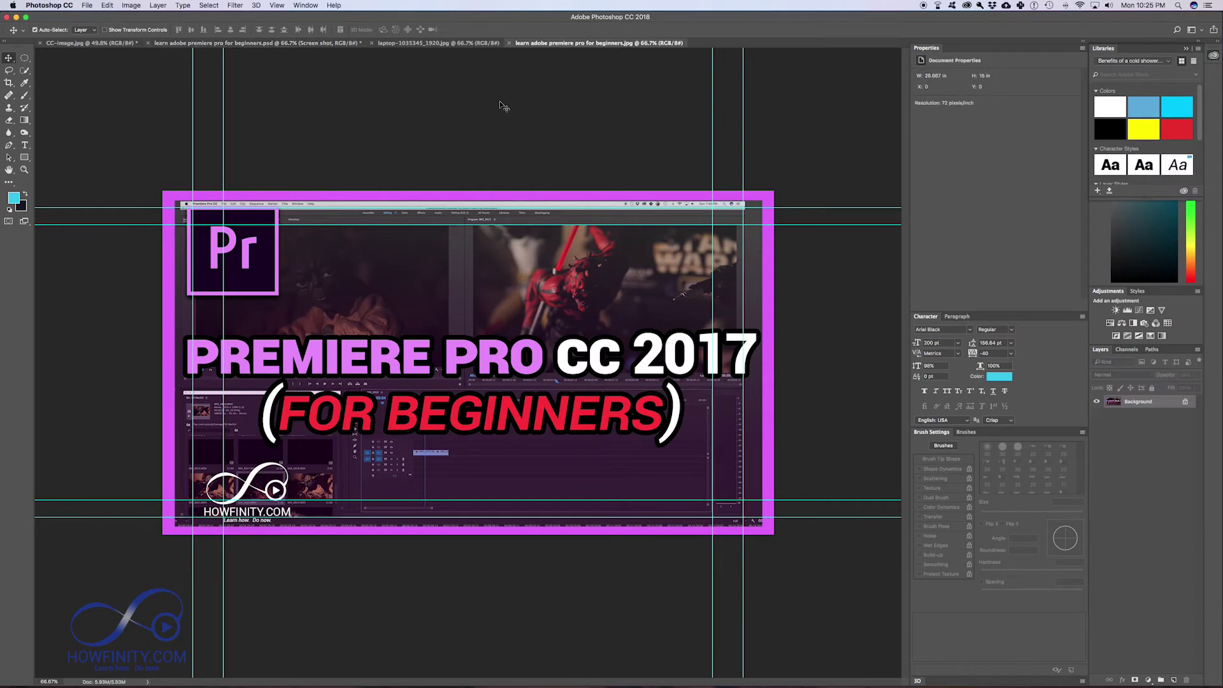
- Compare the single-layer JPEG with the layered PSD, then close the JPEG document
left_click(270, 45)
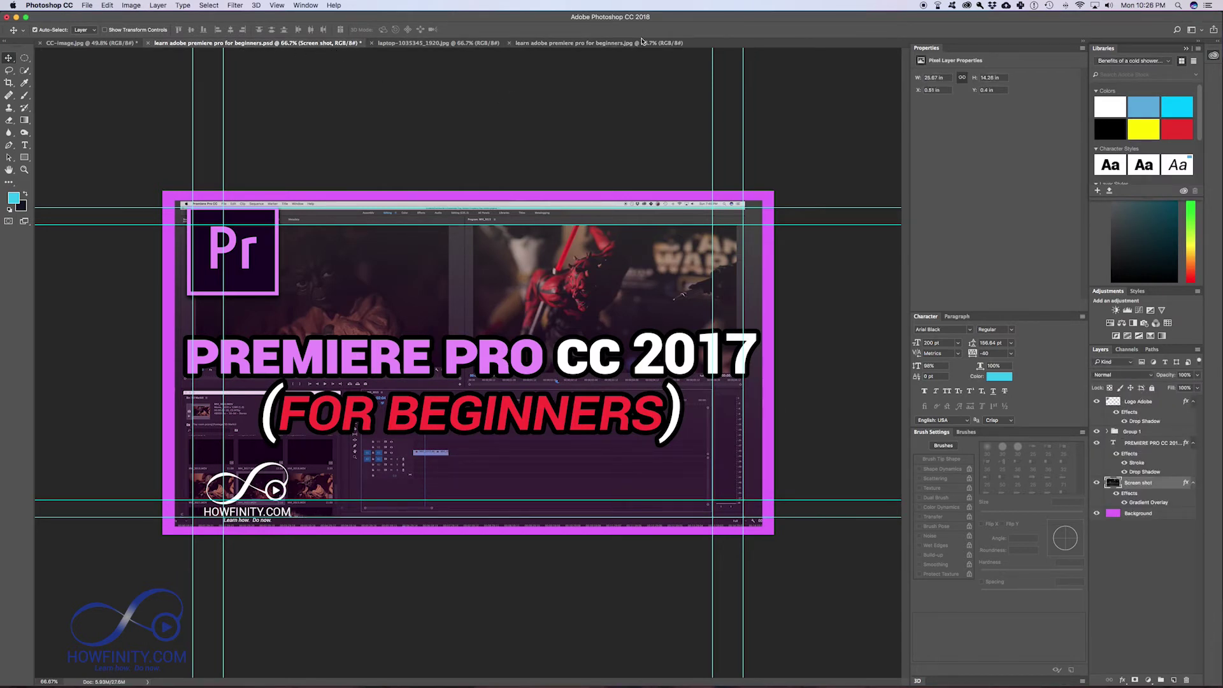
left_click(596, 43)
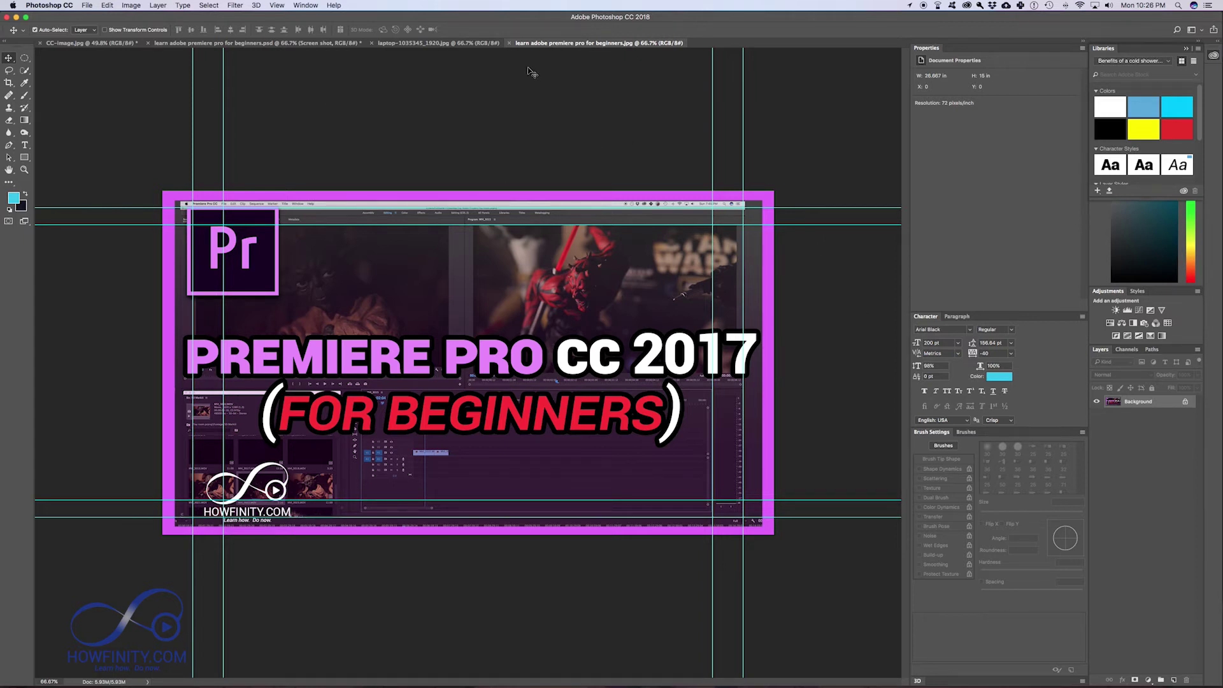
left_click(509, 43)
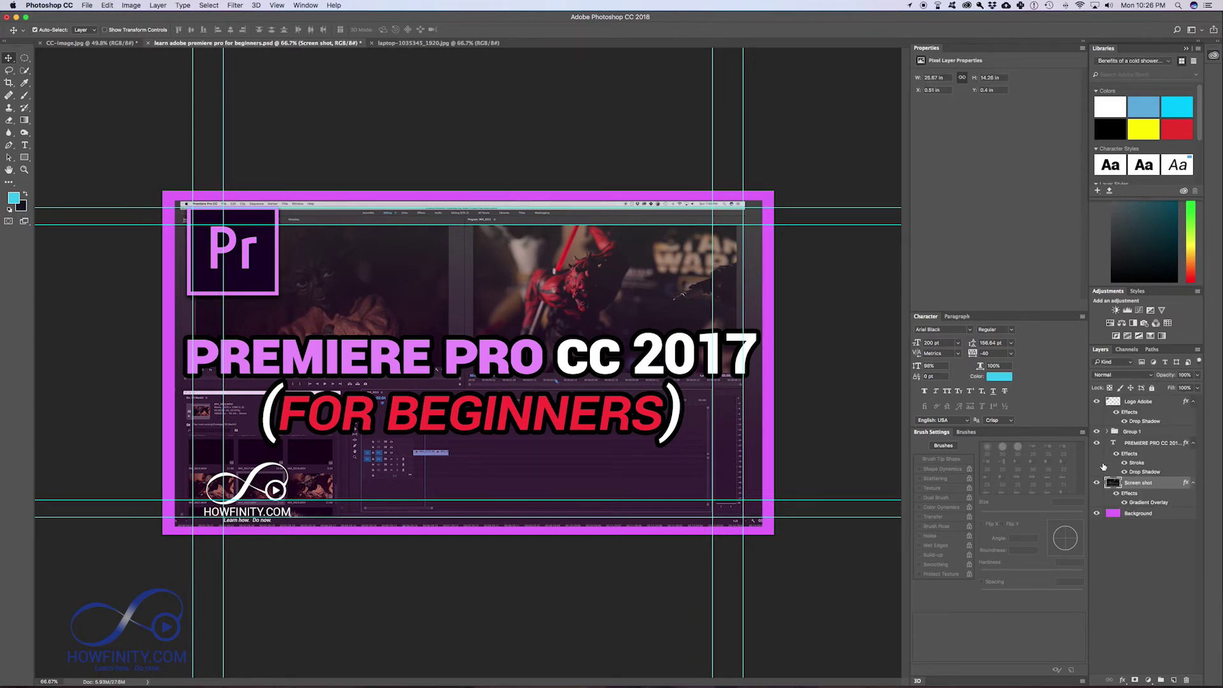
- Hide the title text, Screen shot, Background and Group 1 layers, then centre the Logo Adobe layer
left_click(1097, 443)
left_click(1096, 483)
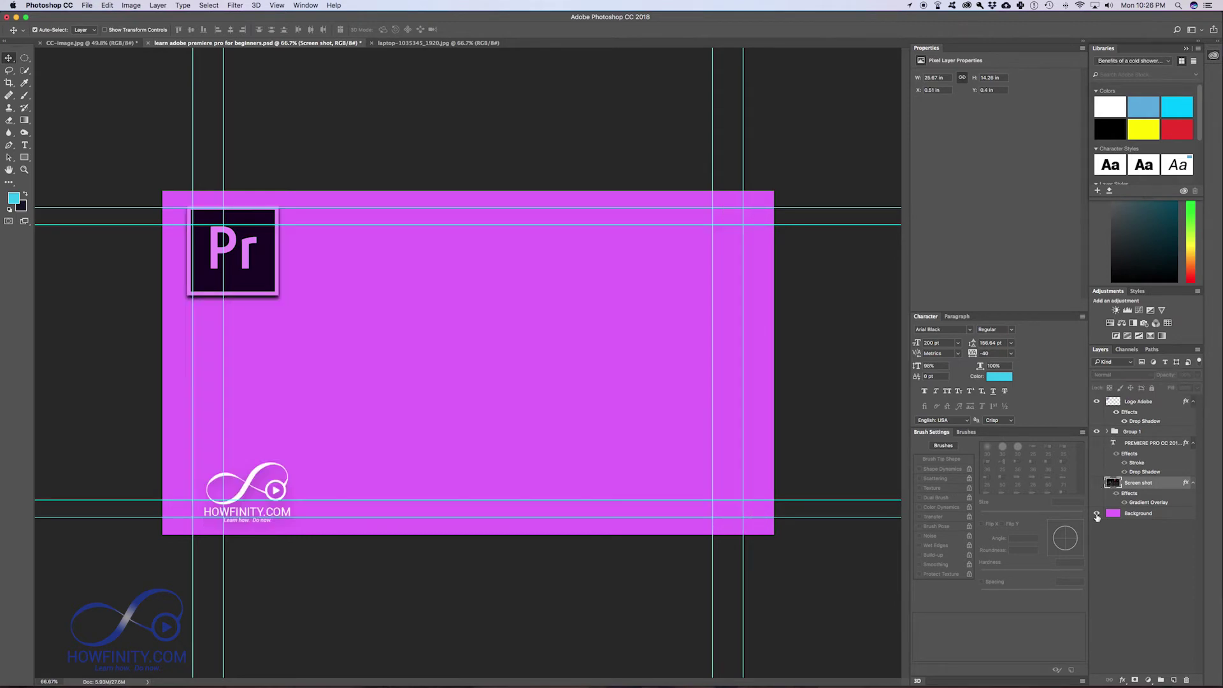
left_click(1097, 514)
left_click(1096, 432)
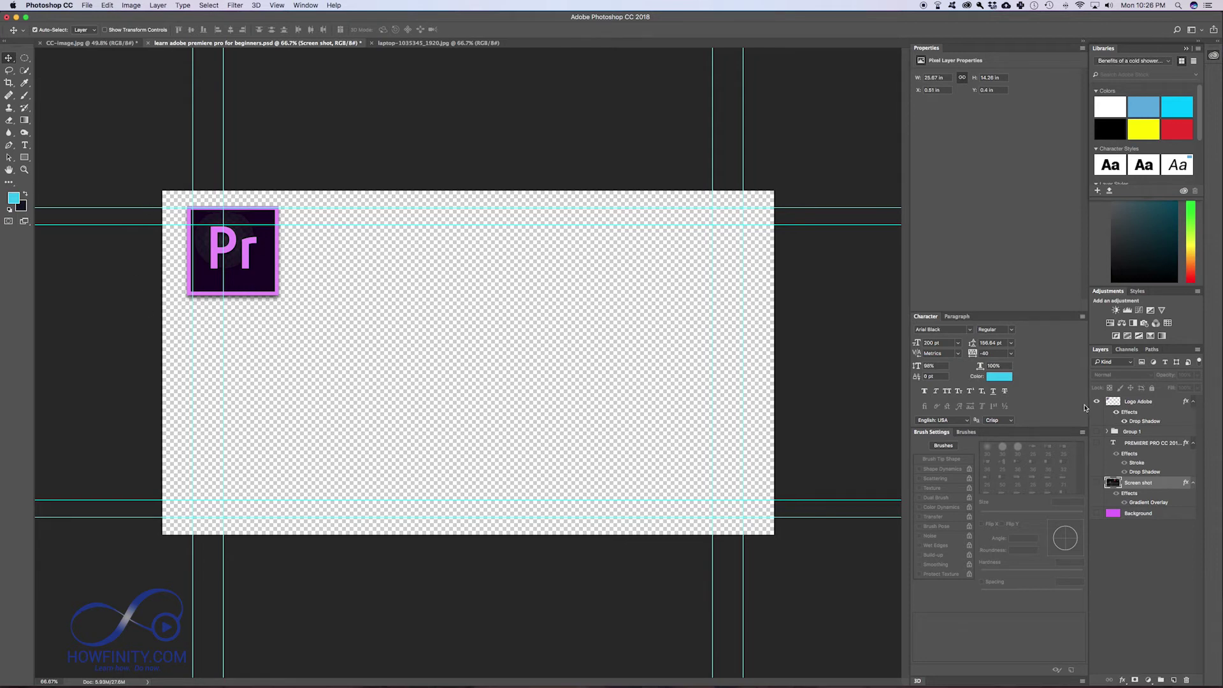
left_click(1139, 402)
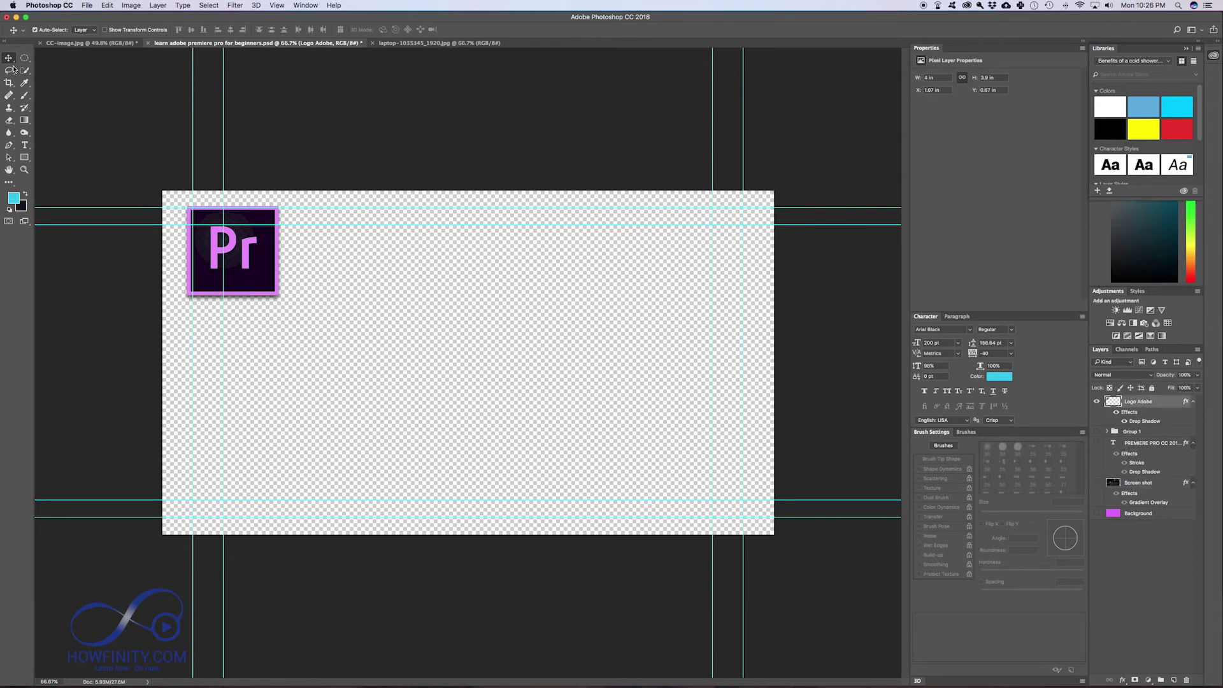
left_click_drag(261, 271, 483, 384)
- Save the logo as 'learn adobe premiere pro for beginners-logo.jpg' at maximum JPEG quality
left_click(87, 5)
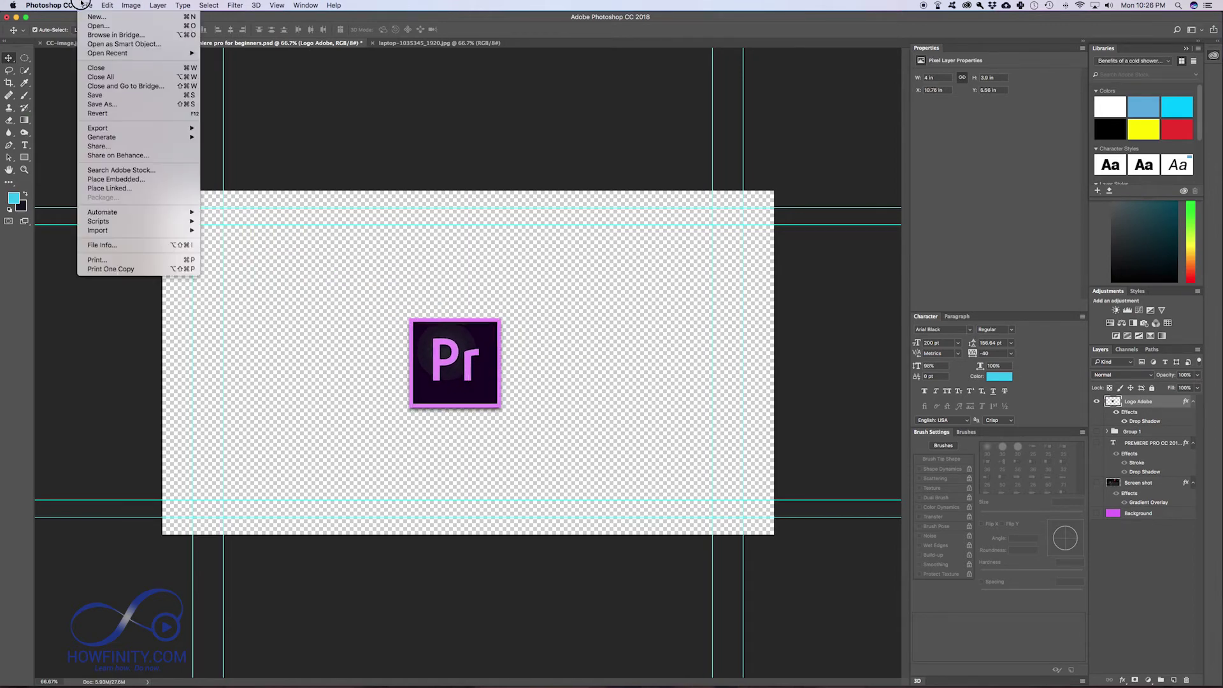
left_click(109, 95)
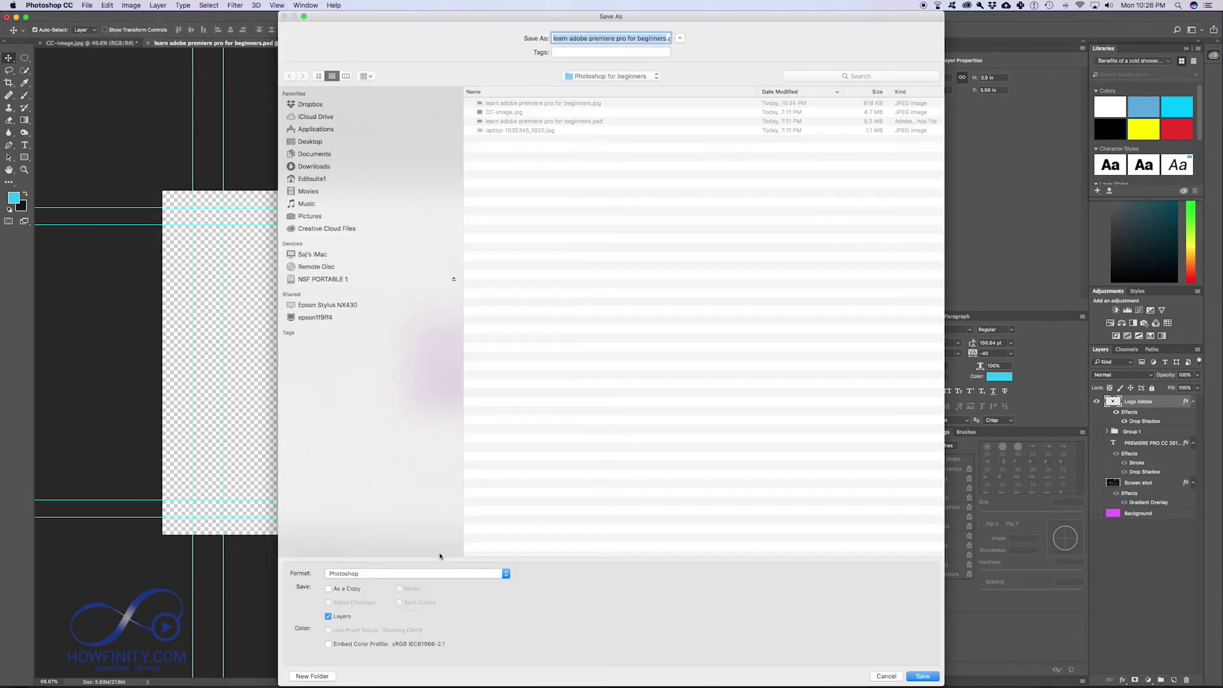
left_click(367, 573)
left_click(355, 629)
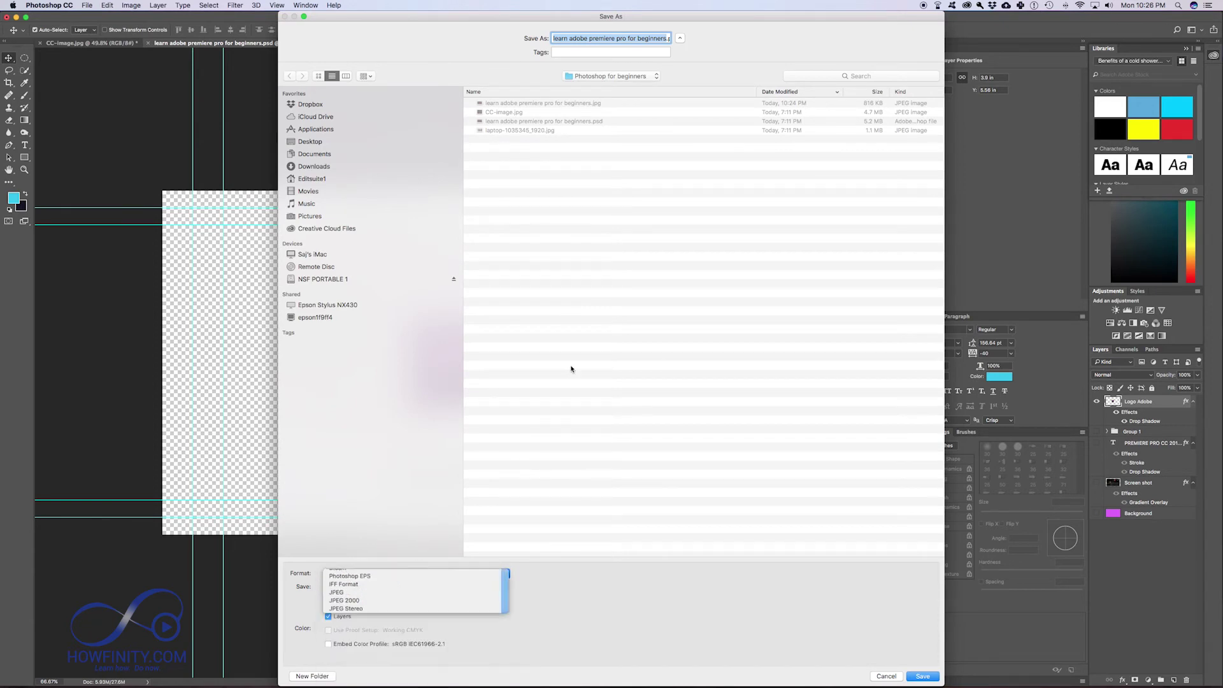
left_click(665, 39)
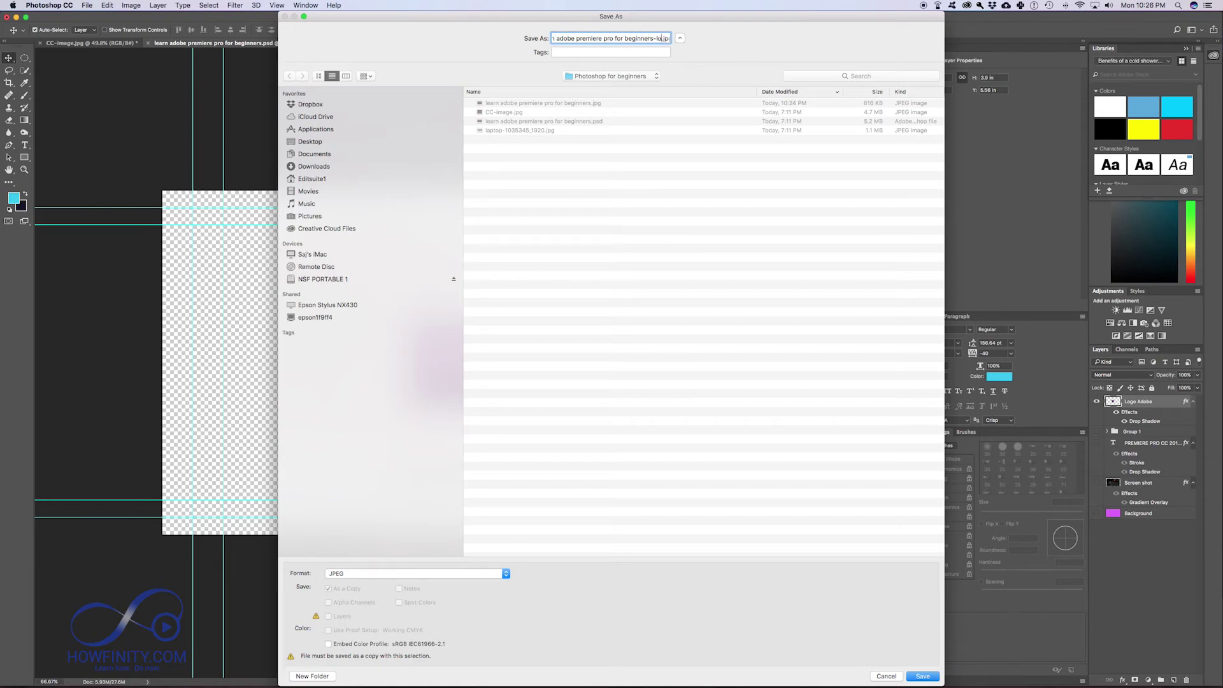
key("Return")
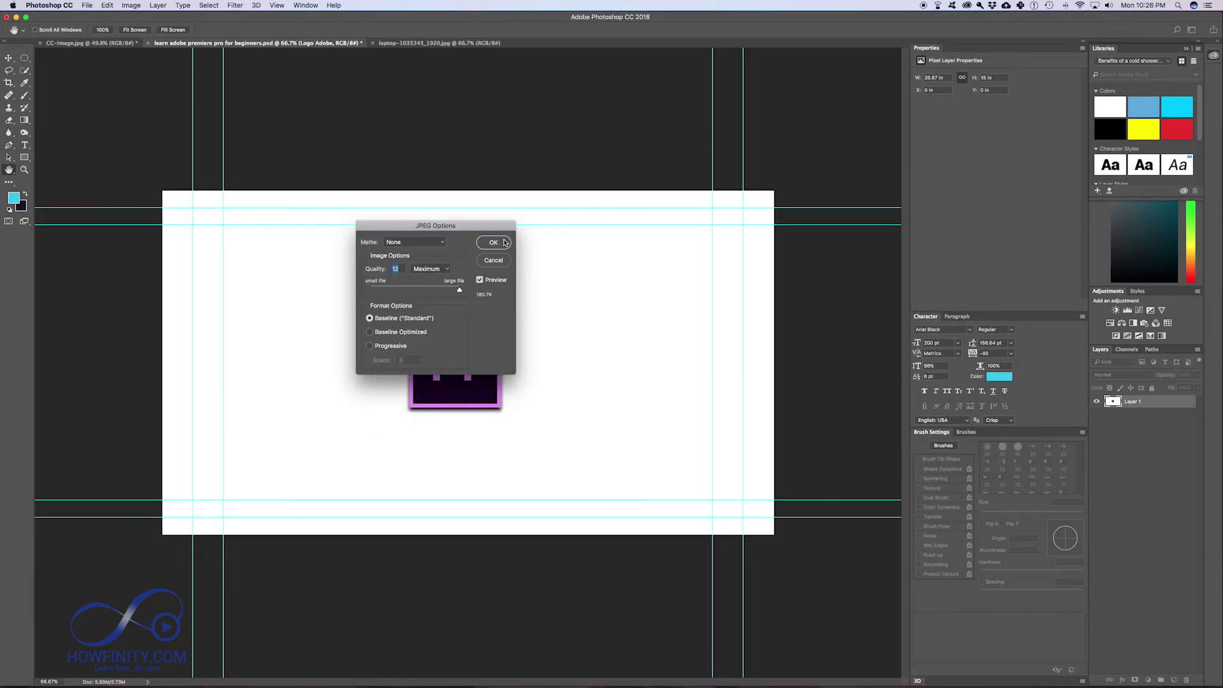
left_click(507, 242)
key("super+Tab")
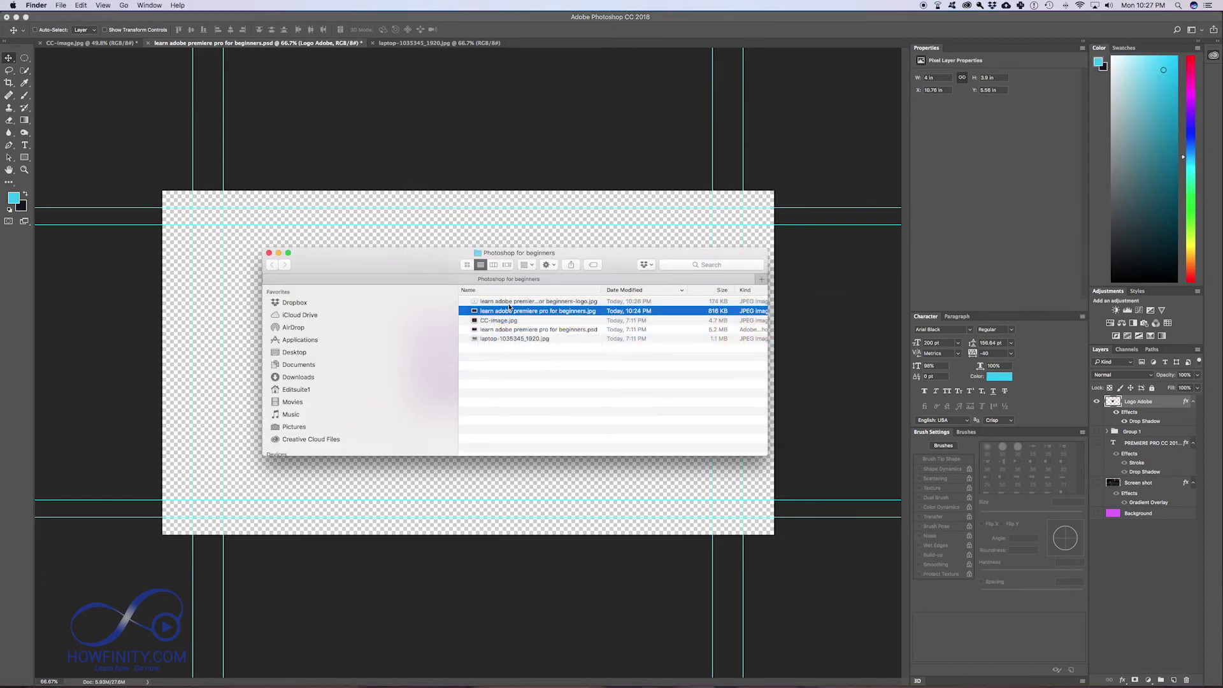
- Quick Look the logo JPEG in Finder to see its white background, then return to Photoshop
left_click(510, 302)
key("space")
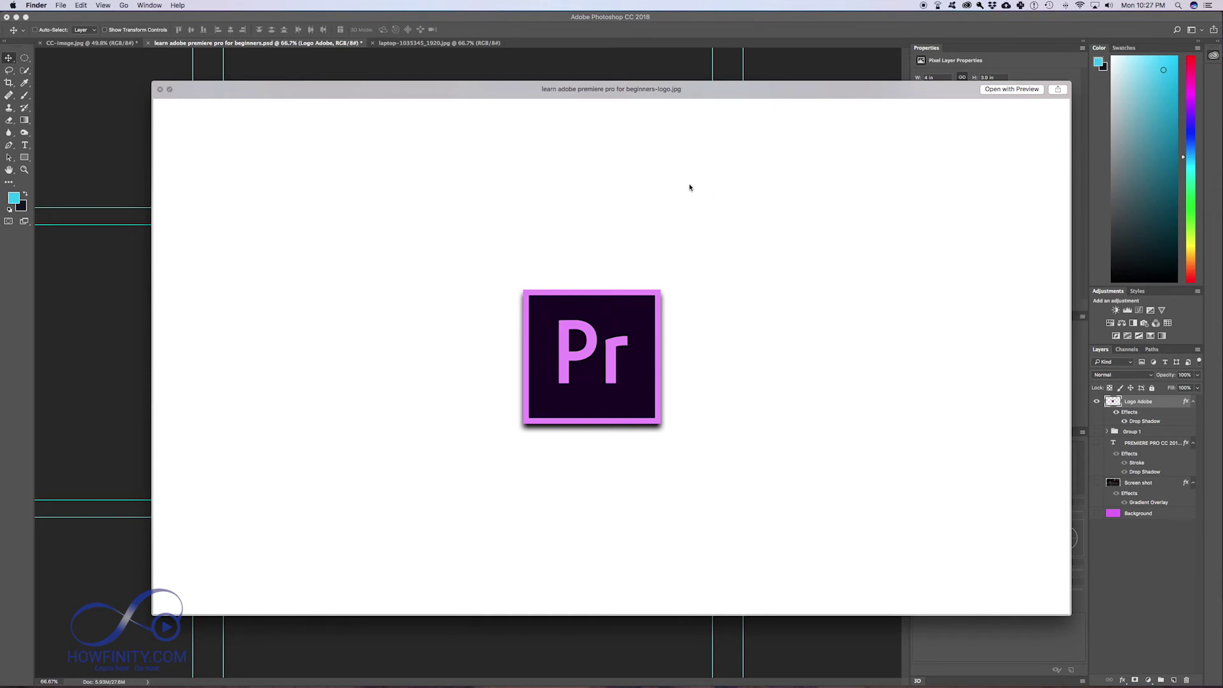
key("super+Tab")
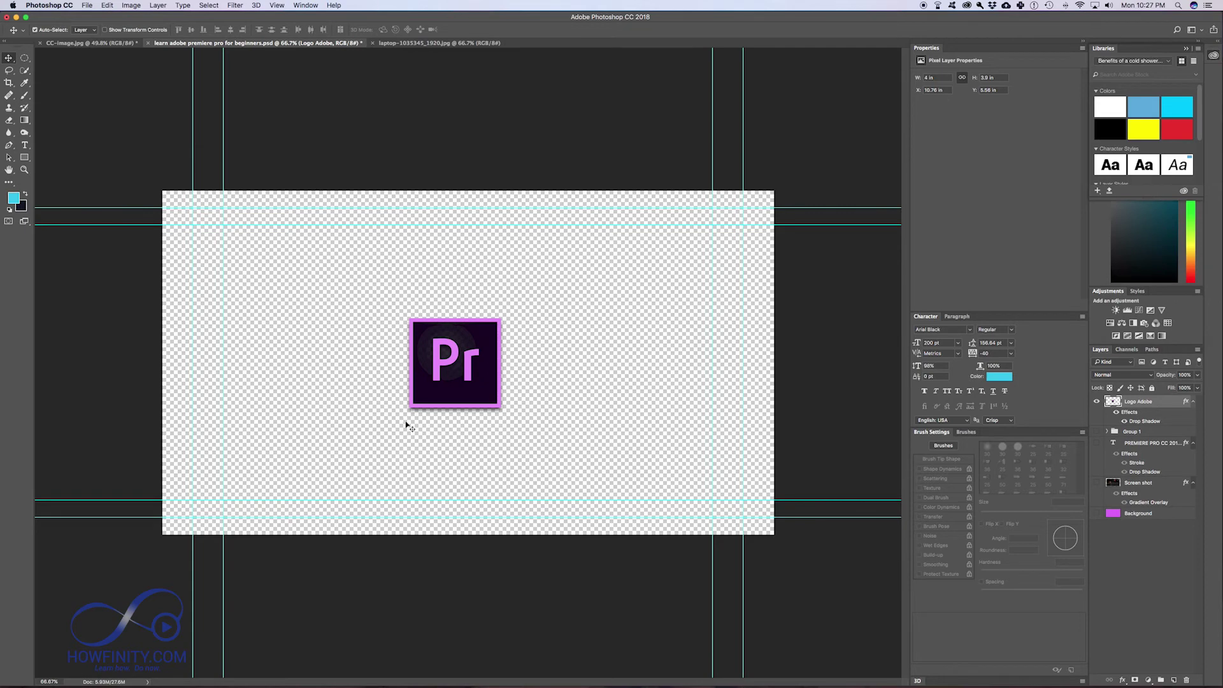
left_click(88, 5)
- Save a PNG copy of the Pr logo on its transparent canvas
left_click(102, 103)
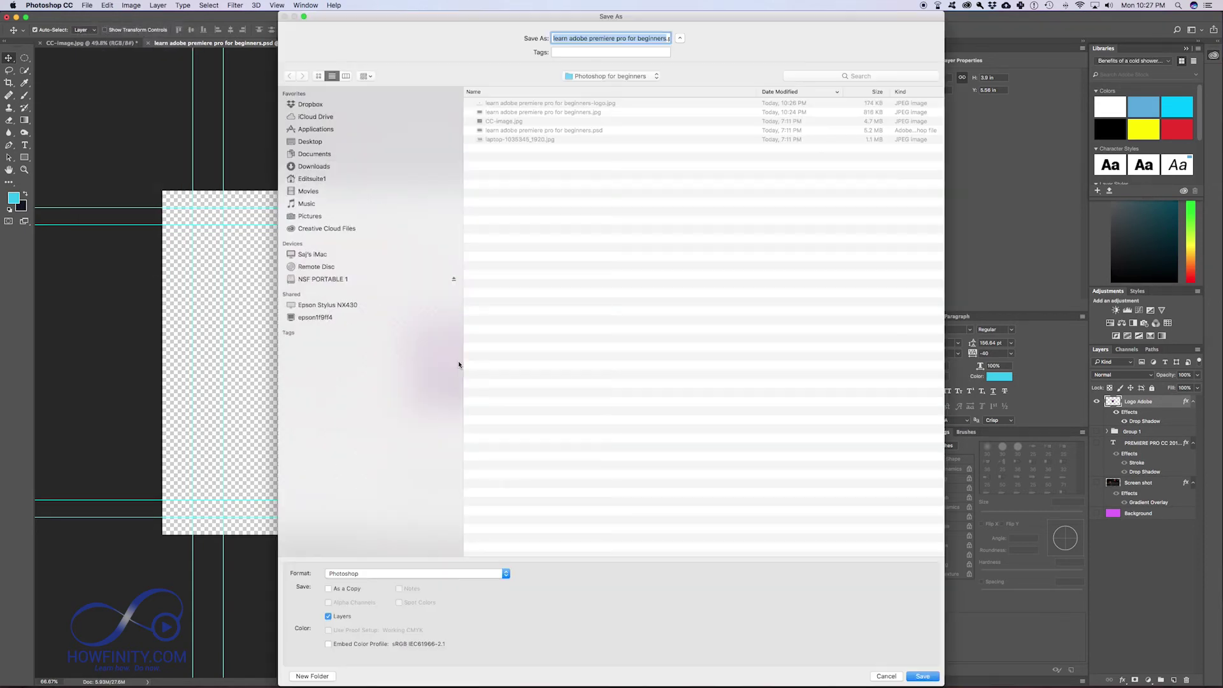
left_click(357, 574)
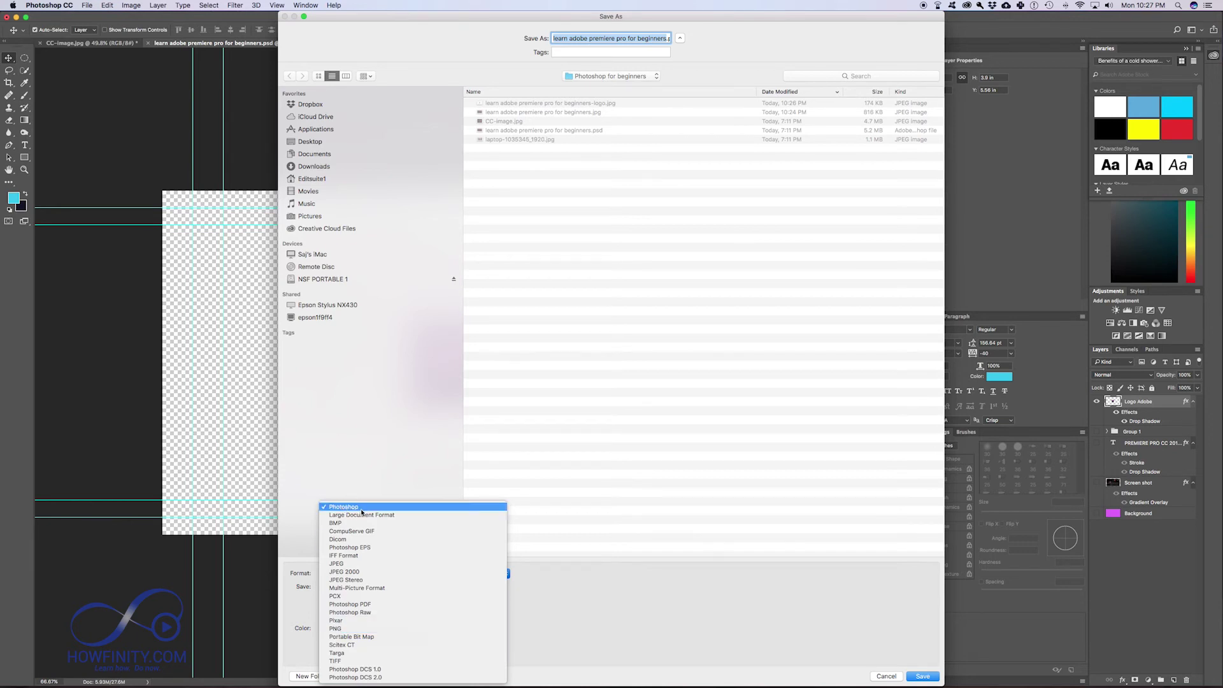
left_click(336, 629)
left_click(922, 675)
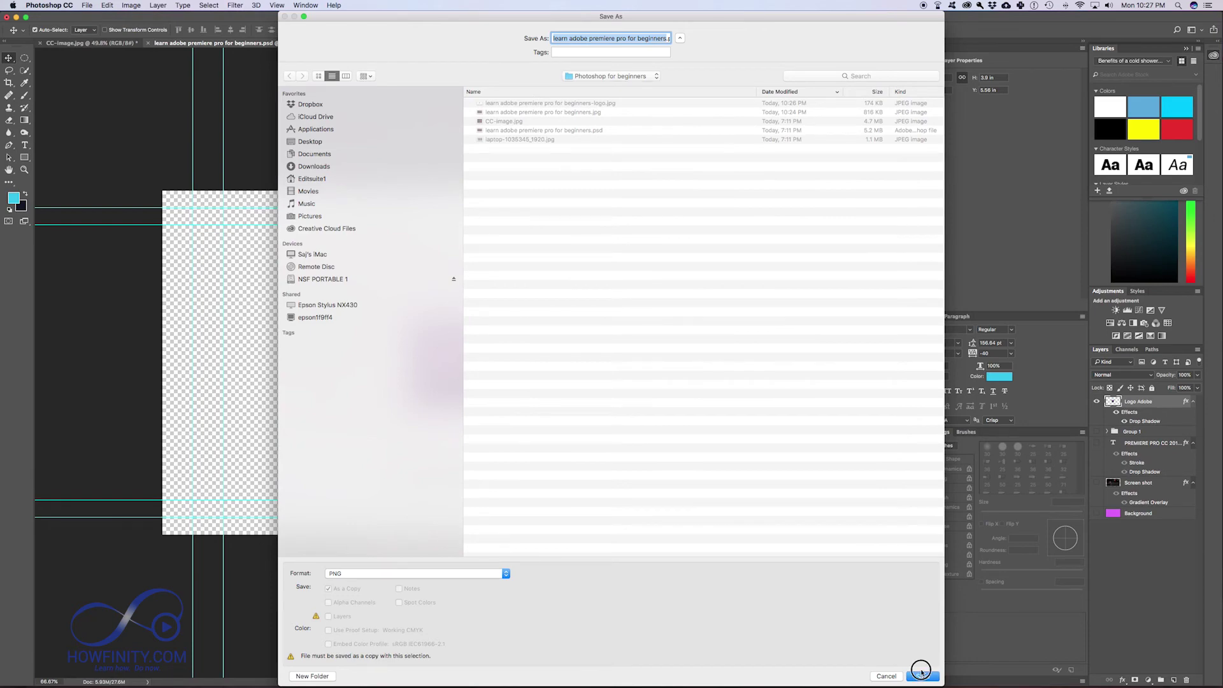
- Accept the PNG format options and bring Finder to the front
left_click(669, 316)
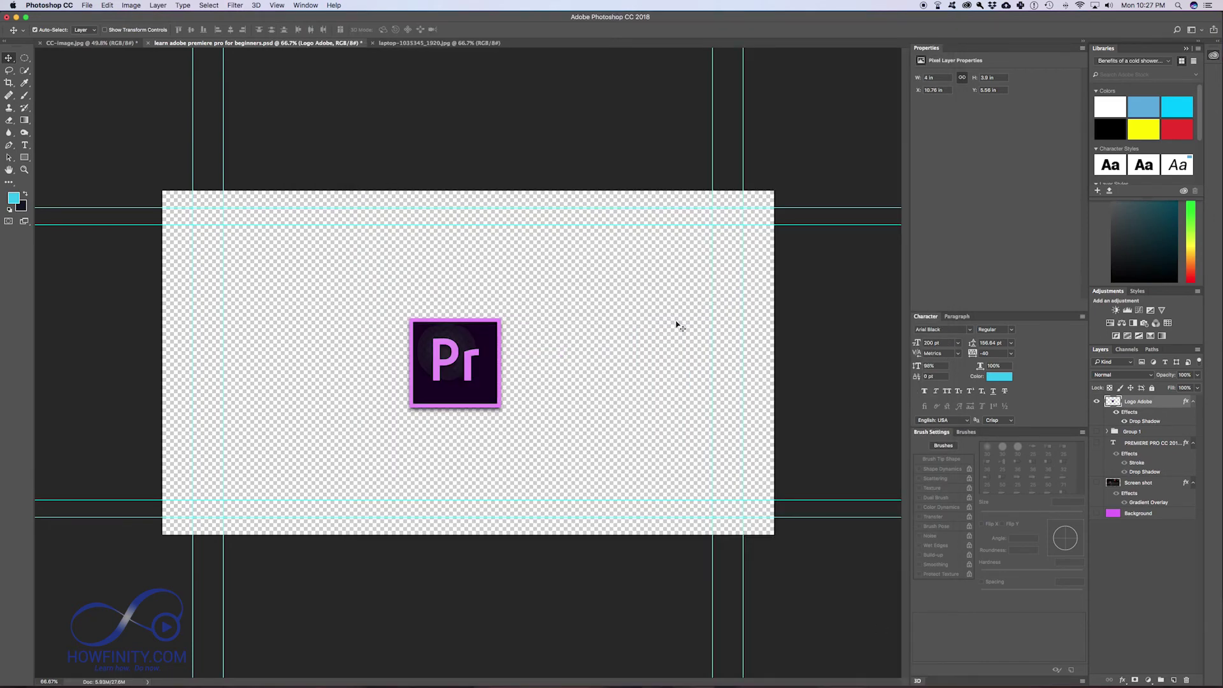
key("super+Tab")
left_click(450, 352)
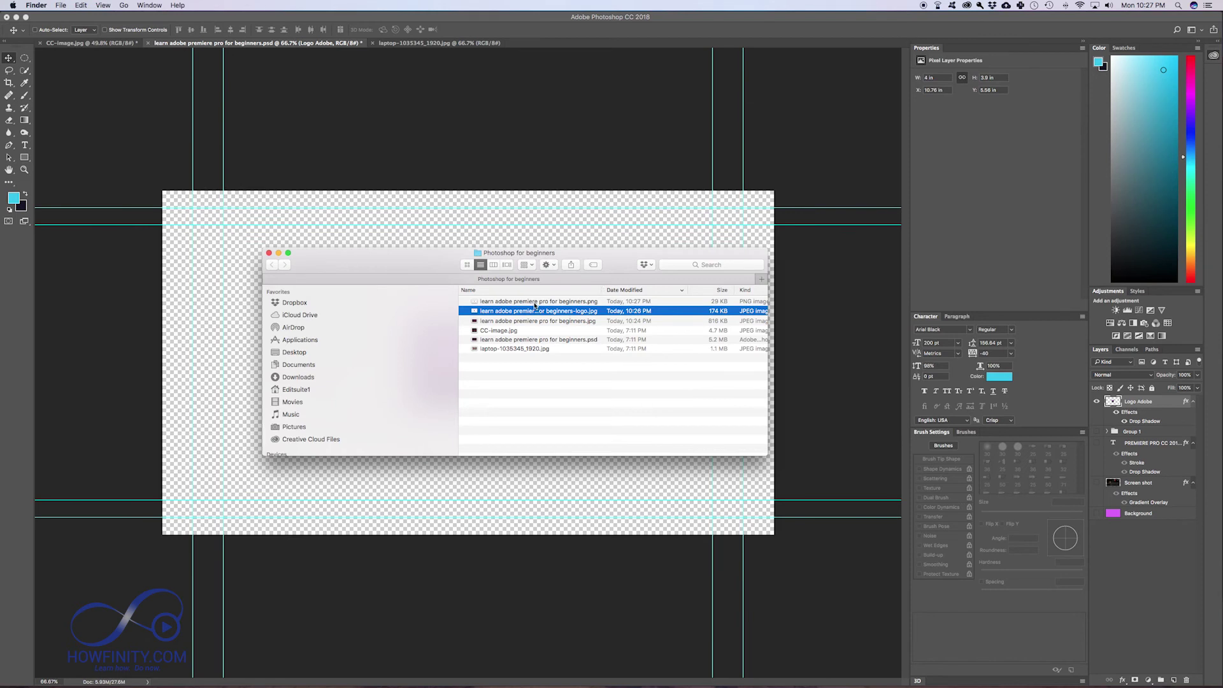
- Quick Look the new PNG and compare its preview with the logo JPEG
left_click(535, 303)
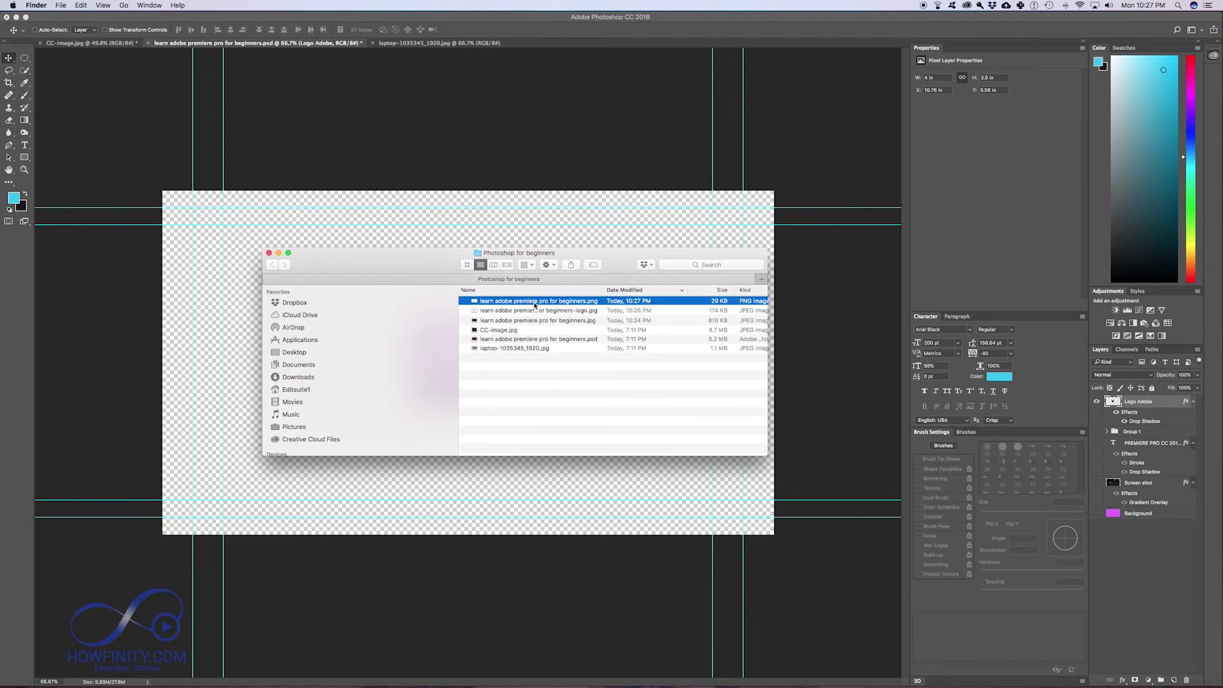
key("space")
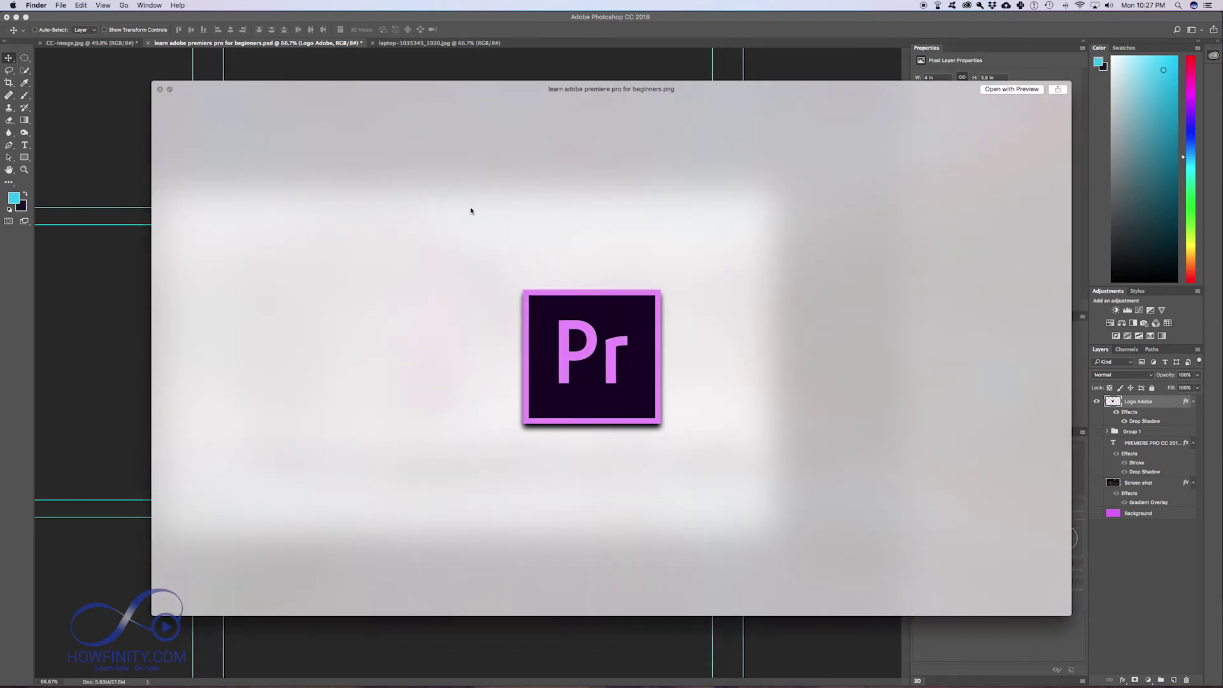
key("Up")
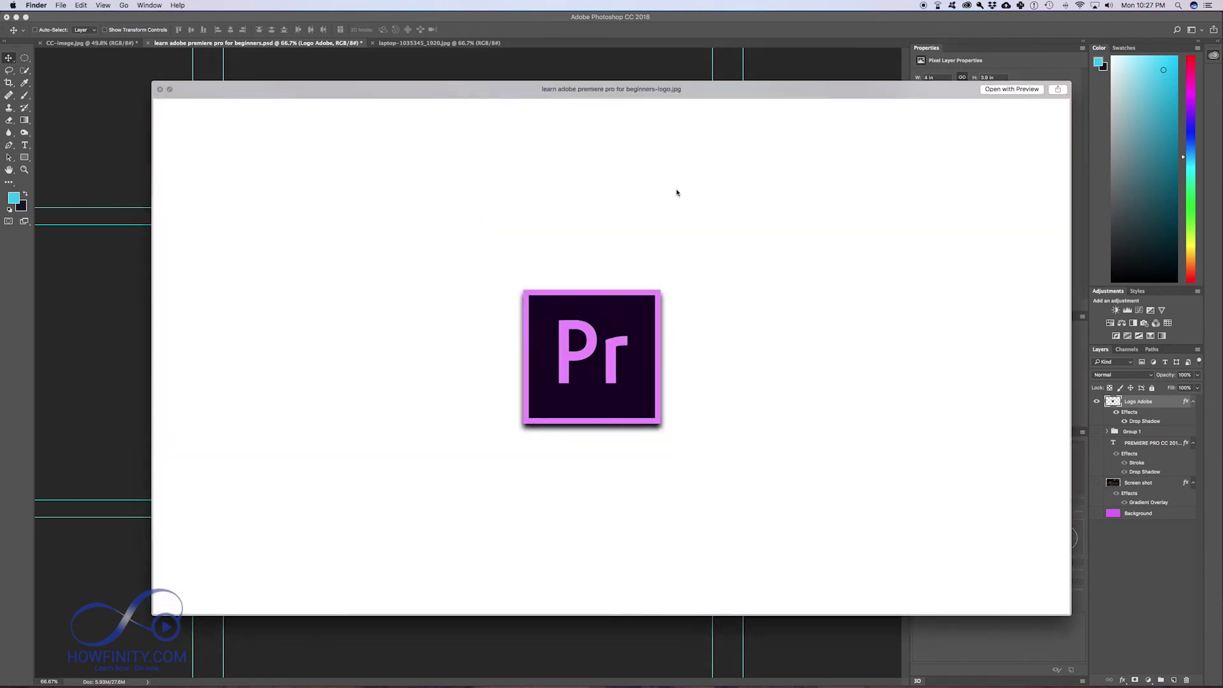
key("Down")
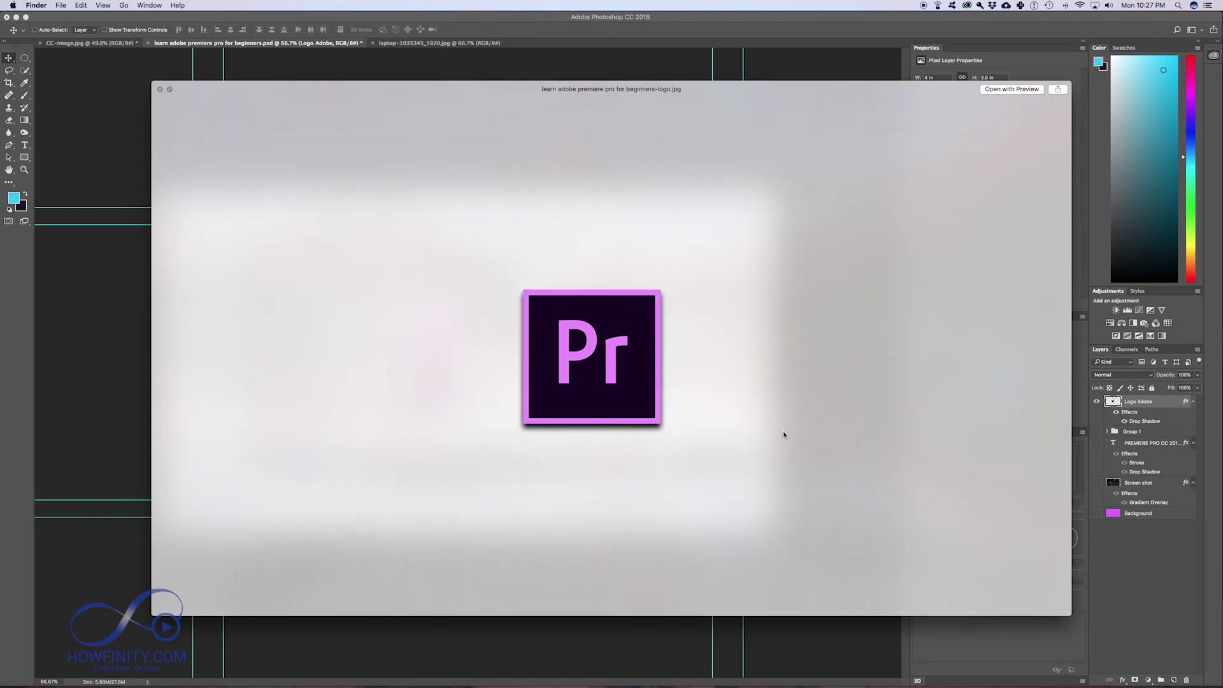
key("space")
- Open 'learn adobe premiere pro for beginners.png' in Photoshop using Open With
left_click(532, 304)
right_click(532, 304)
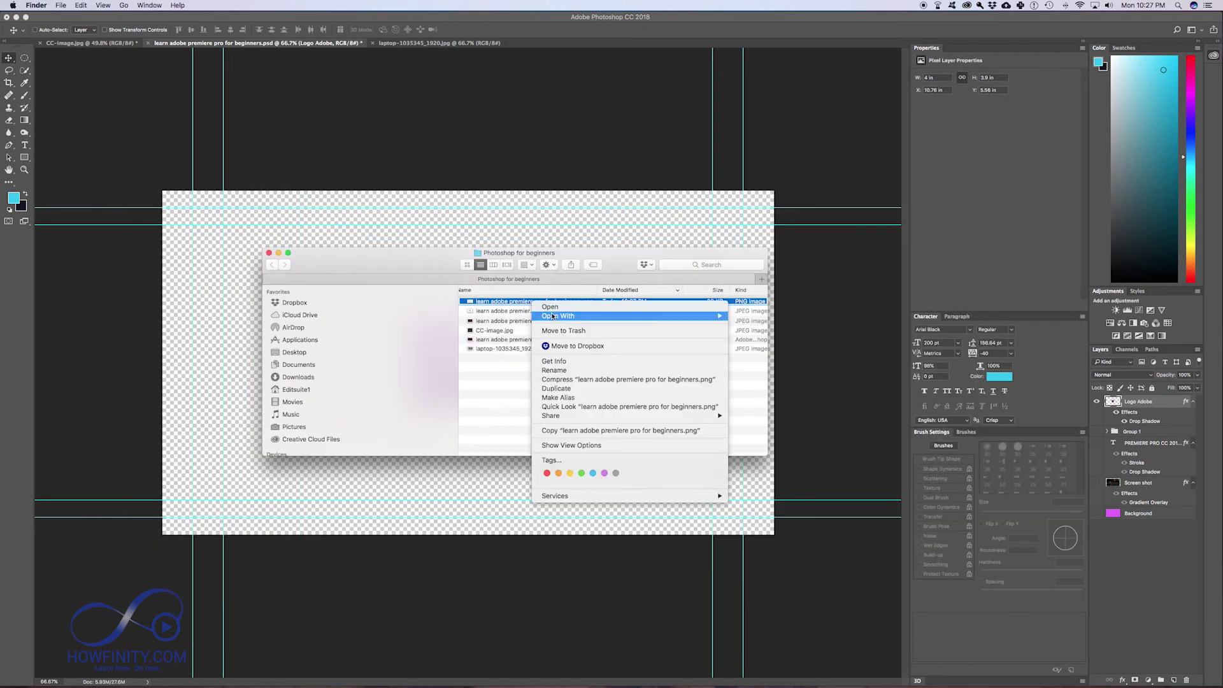
mouse_move(612, 321)
left_click(774, 343)
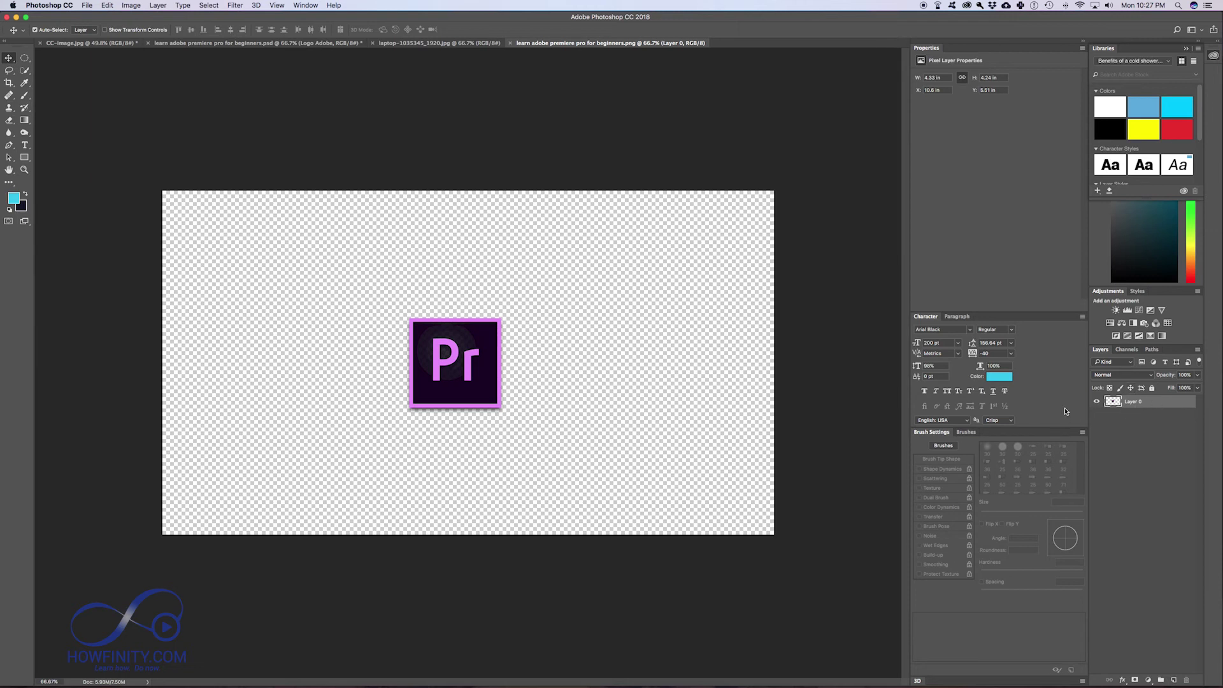
- Drag the PNG's Layer 0 into CC-image onto the cyan rectangle as Layer 1
left_click(1166, 403)
left_click_drag(1167, 403, 446, 513)
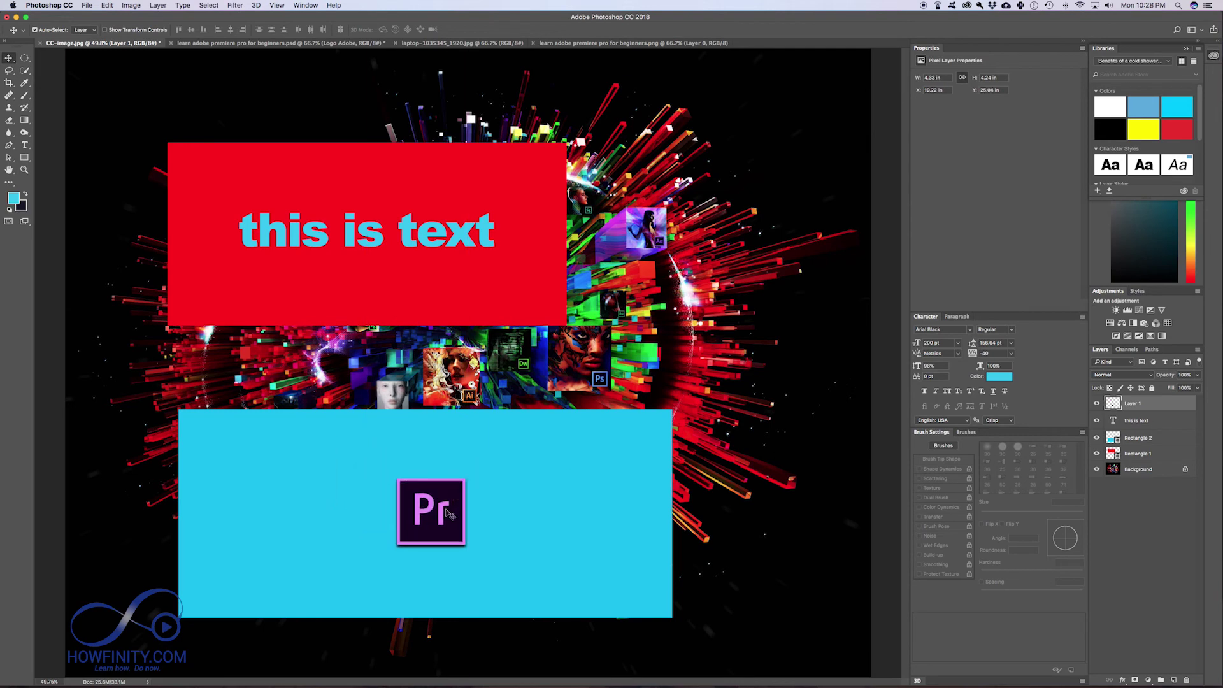
key("super+Tab")
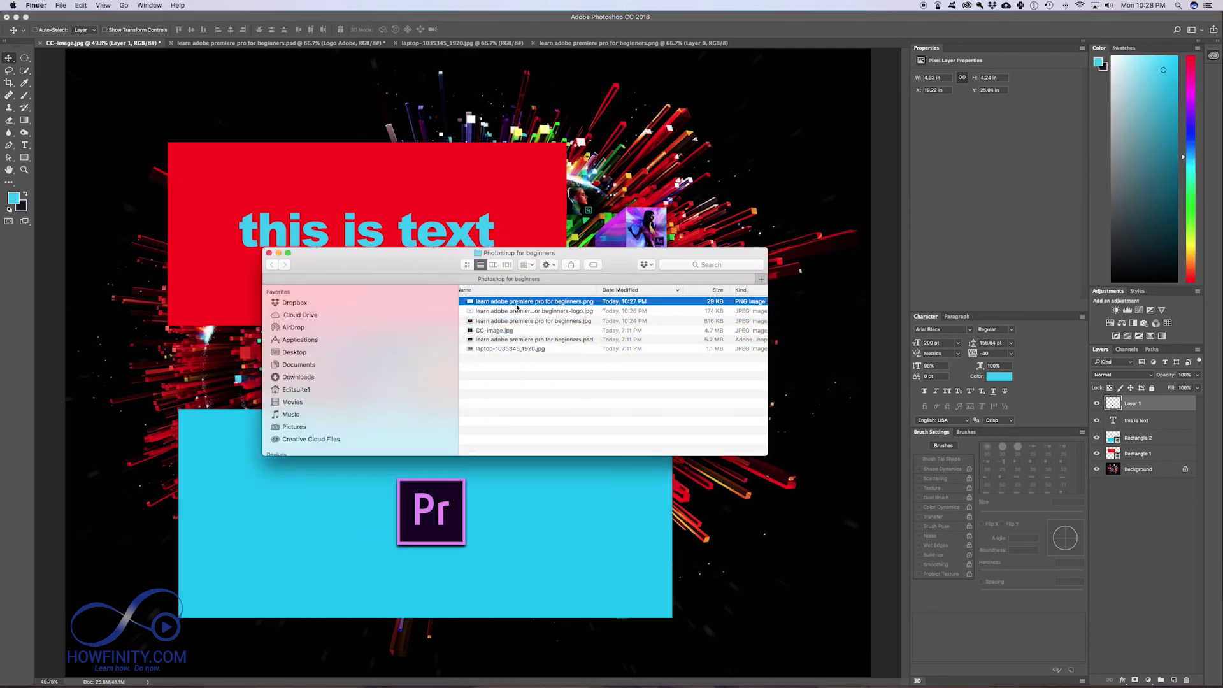
- Open the logo JPEG from Finder in Adobe Photoshop CC 2018
left_click(517, 311)
right_click(516, 311)
mouse_move(536, 323)
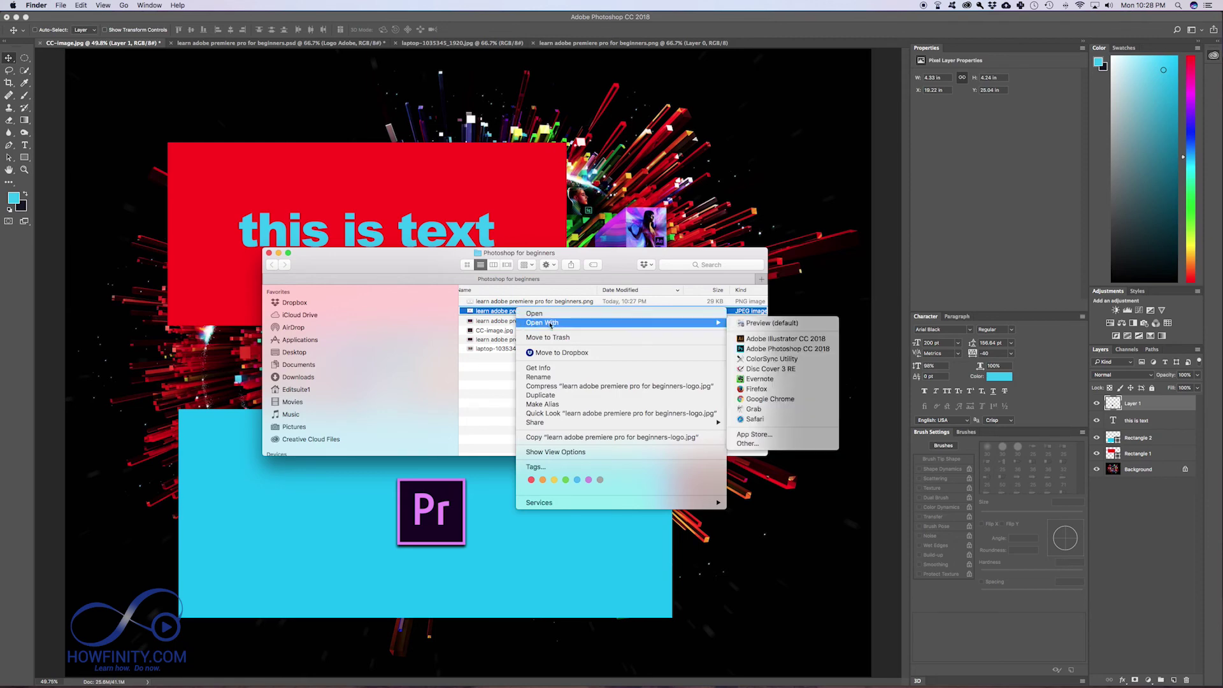
left_click(784, 349)
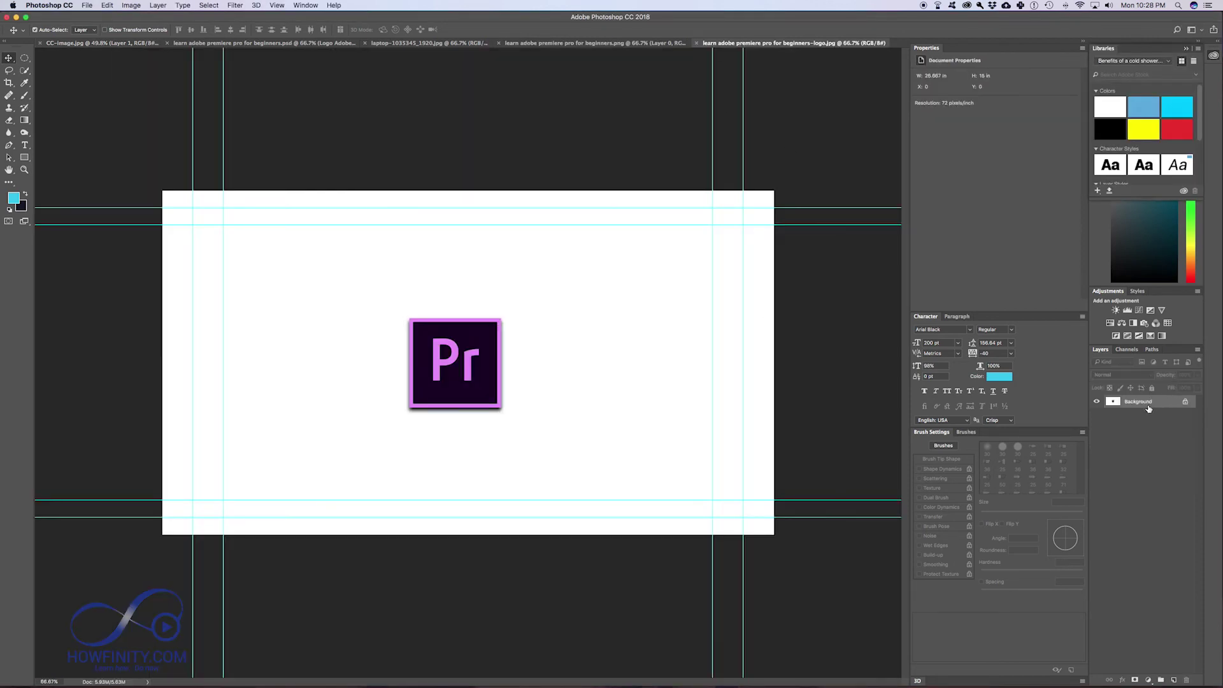
- Copy the JPEG into CC-image and place its white background over the red text box
left_click_drag(854, 350, 324, 195)
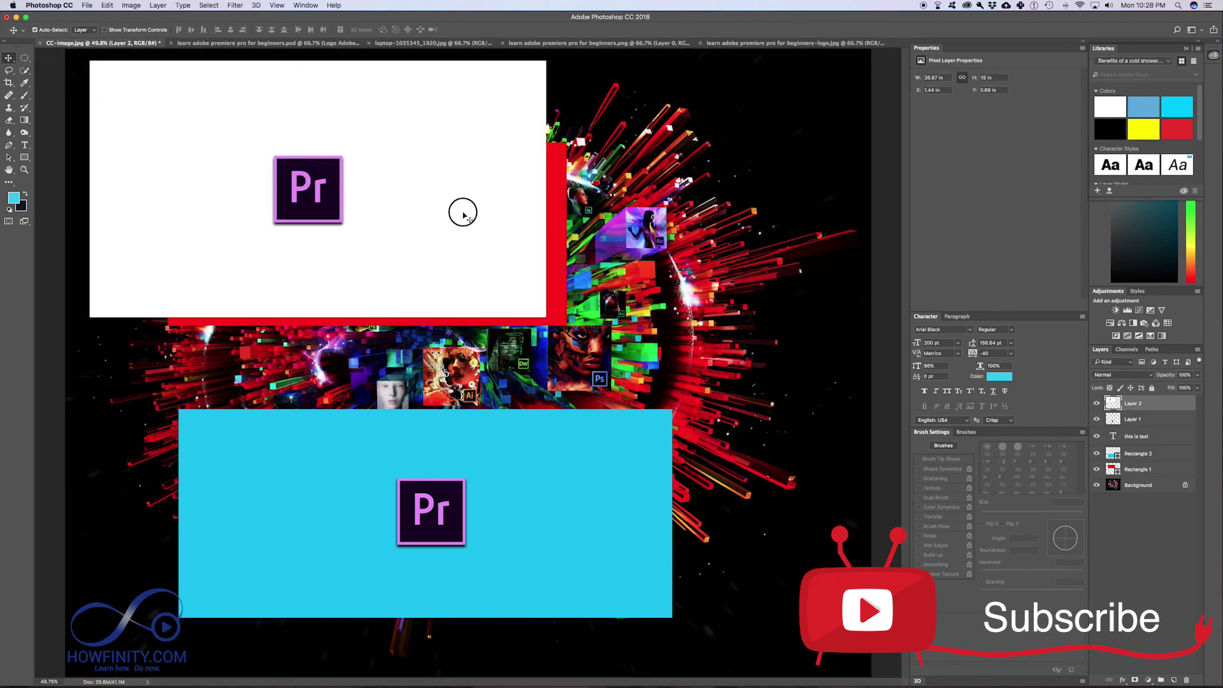
left_click_drag(463, 213, 561, 264)
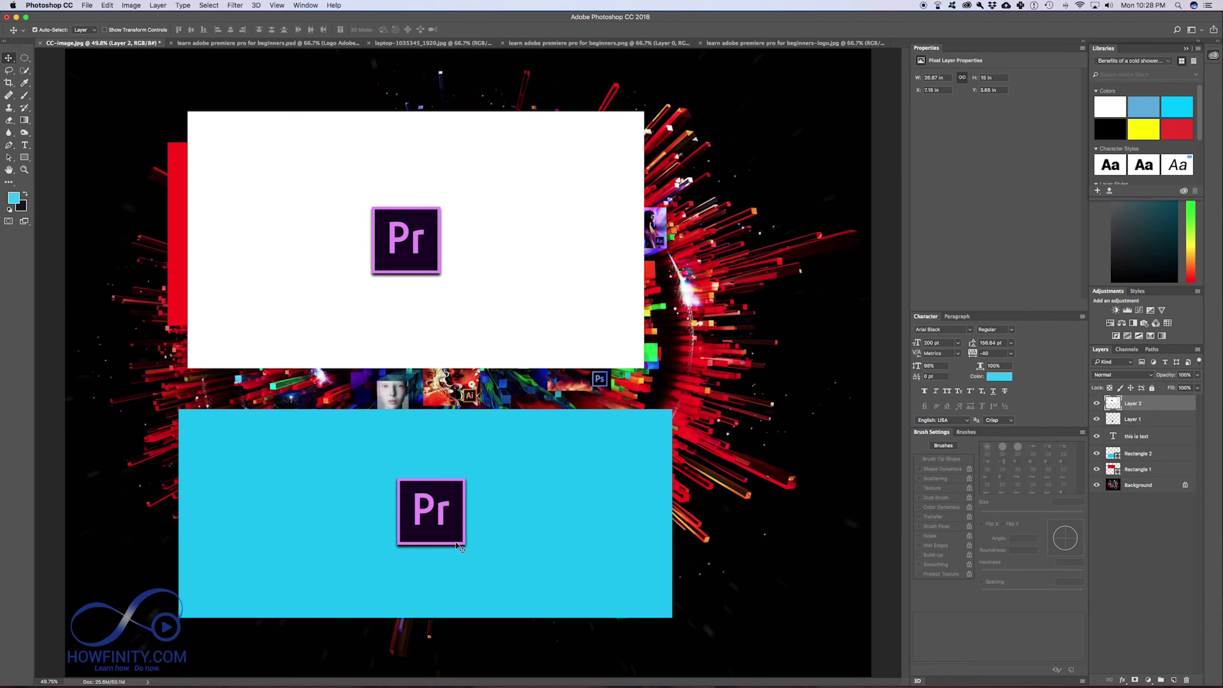
left_click(87, 5)
left_click(115, 103)
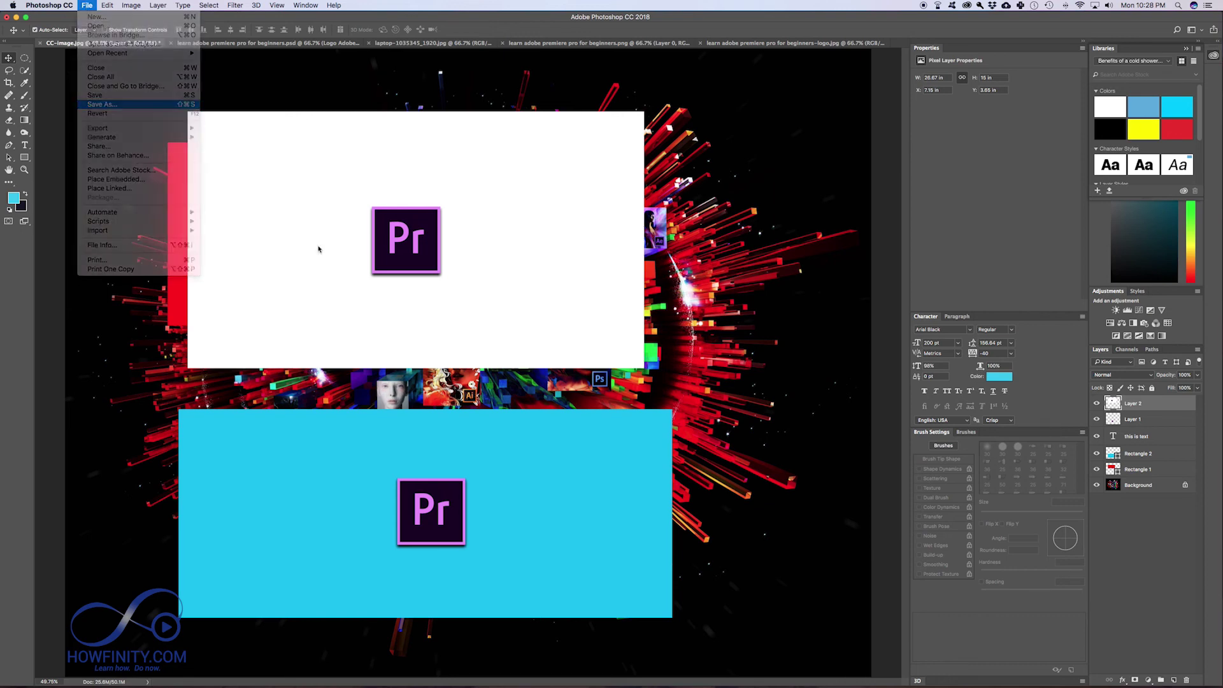
left_click(371, 572)
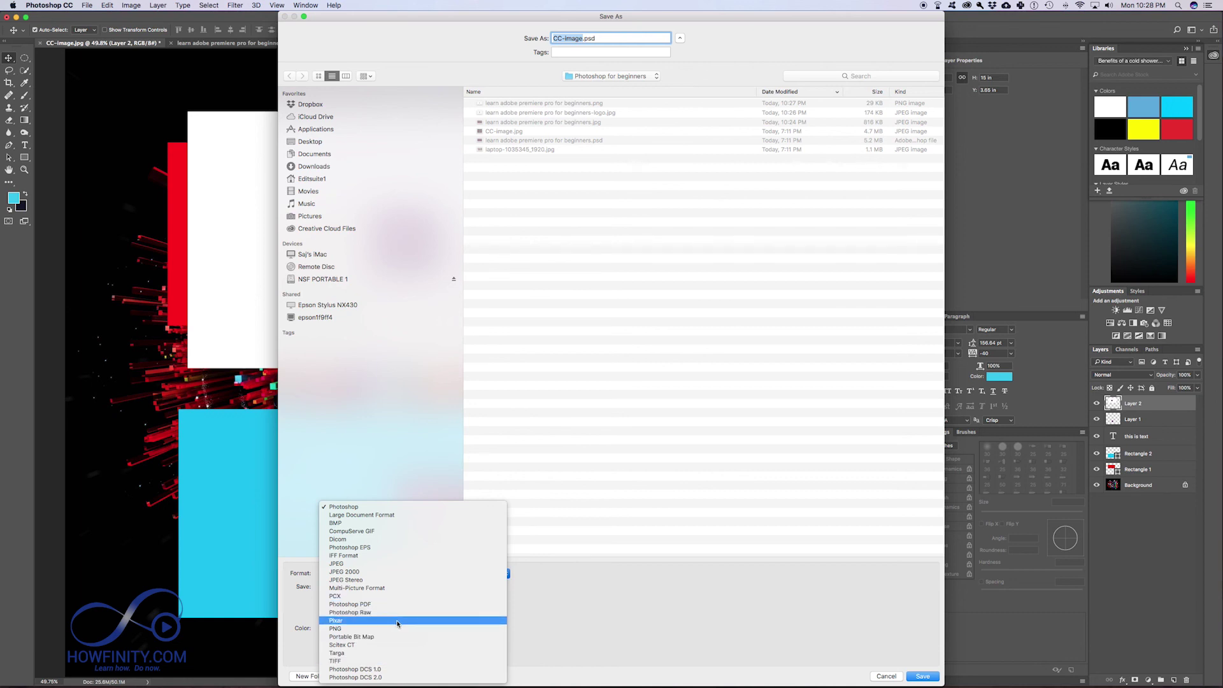
left_click(872, 669)
left_click(886, 676)
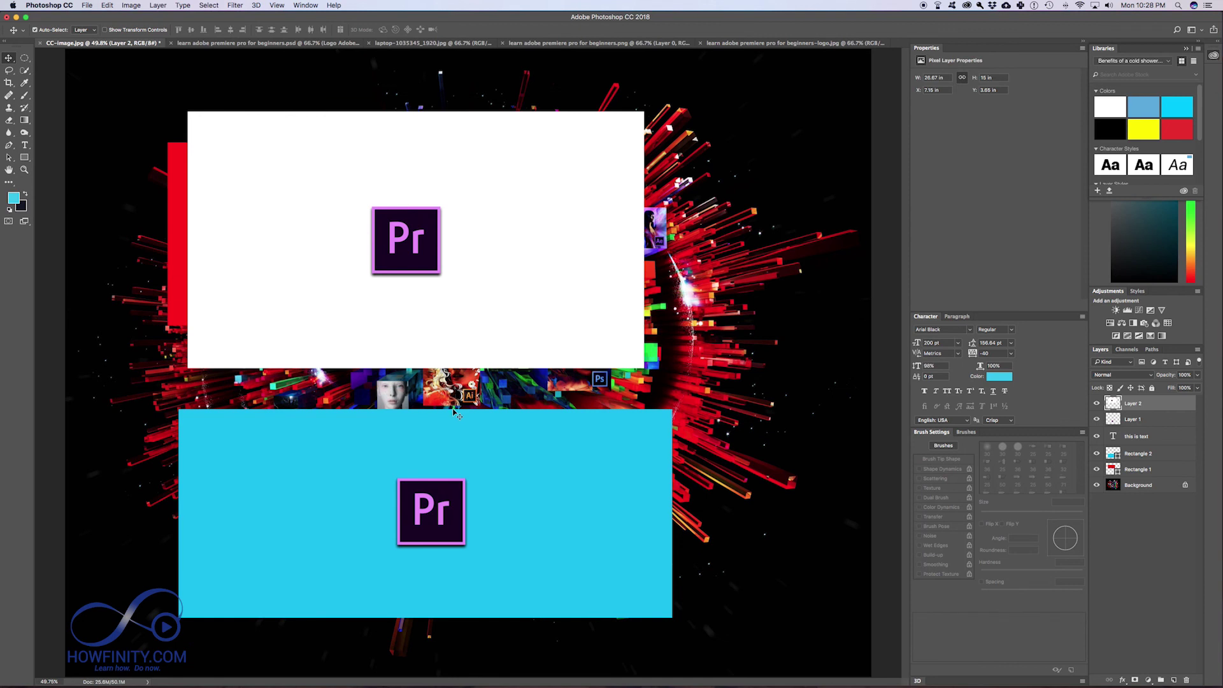